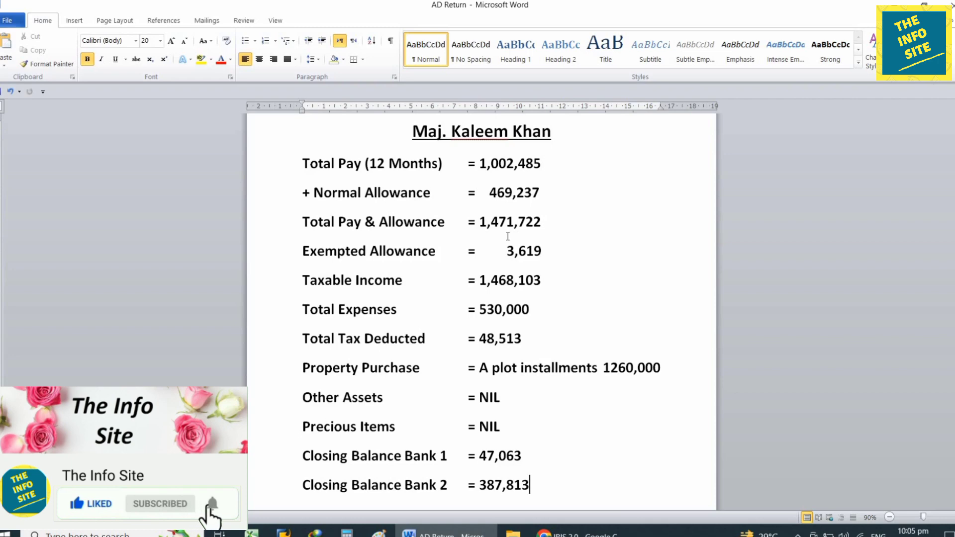
# Switch from the AD Return figures in Word to the IRIS 2.0 login page in Chrome.
pyautogui.hotkey('alt', 'Tab')
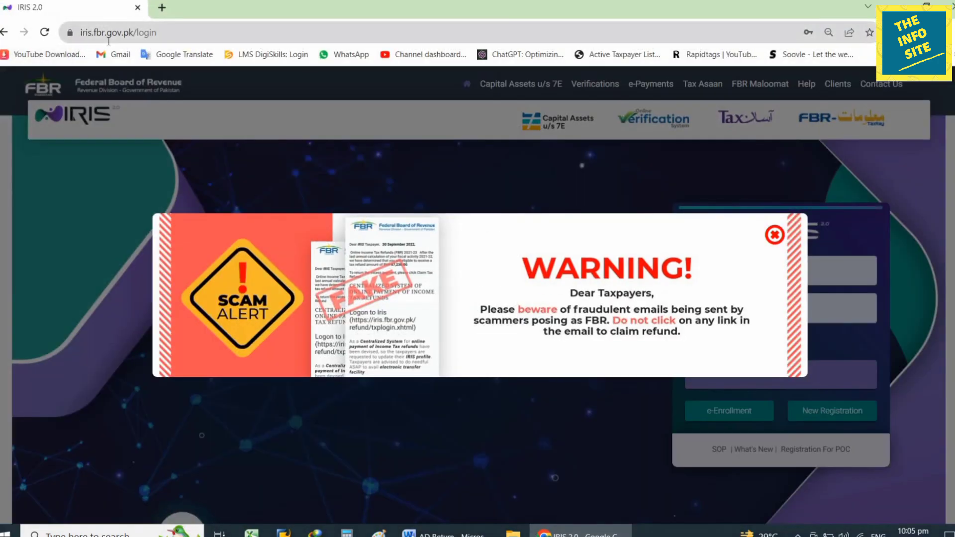
# Log in to IRIS and open the TY-2023 Salary Return for Individuals in Classic View.
pyautogui.click(775, 236)
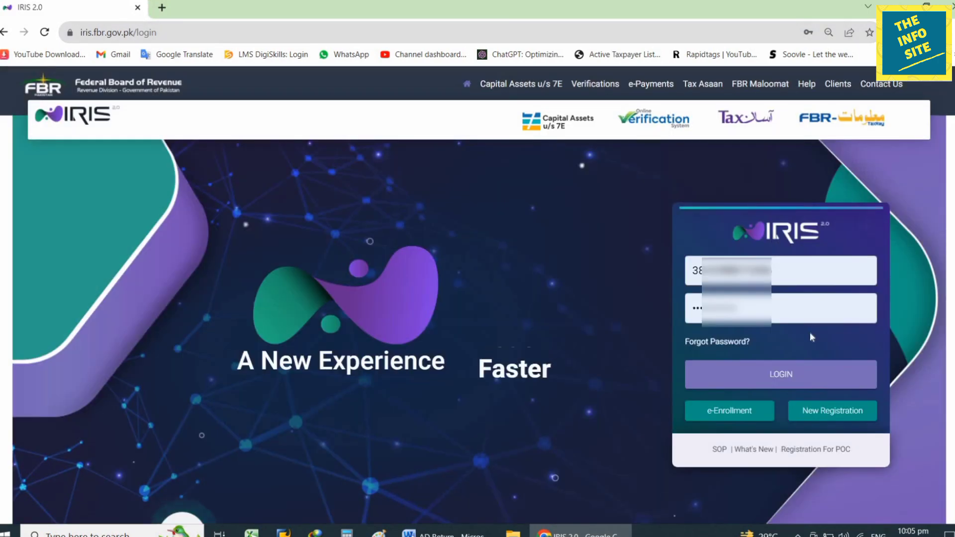
pyautogui.click(806, 375)
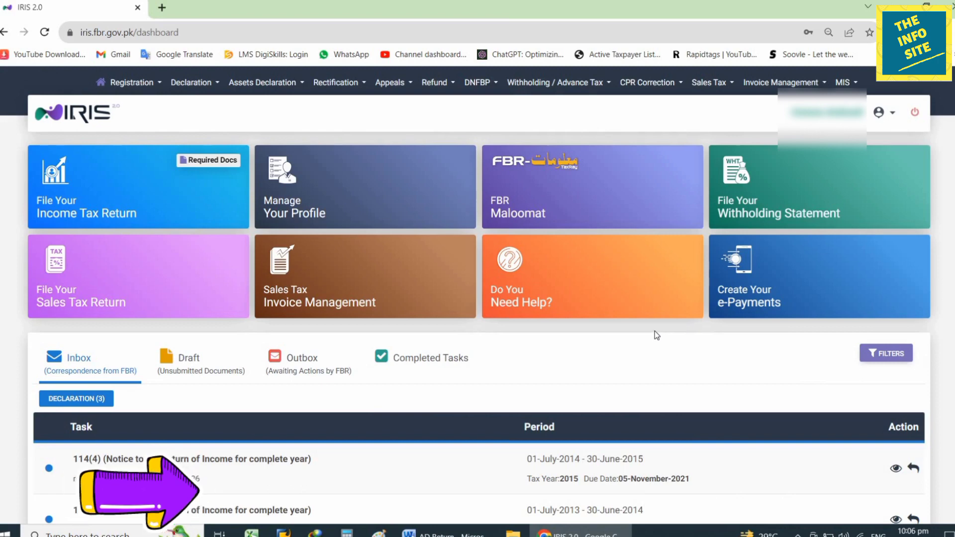
pyautogui.click(191, 83)
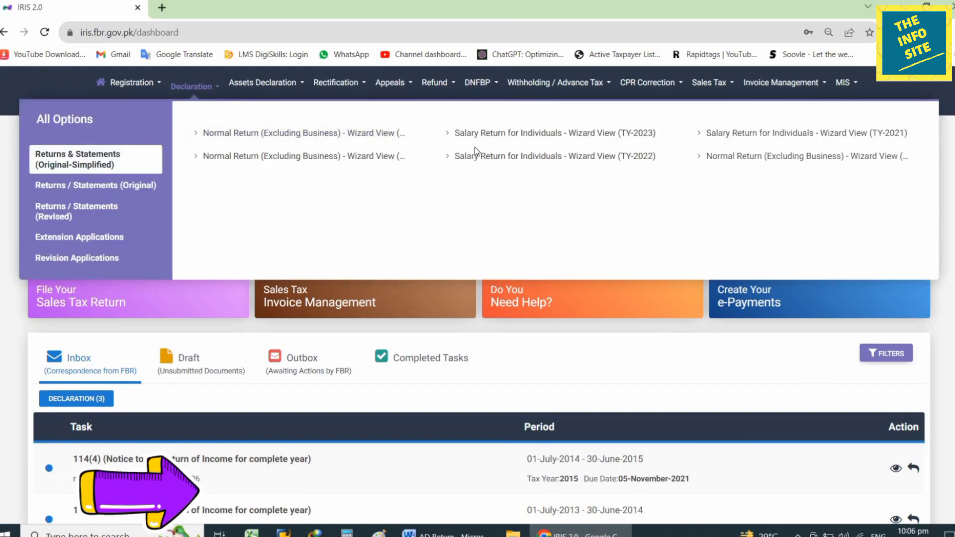
pyautogui.click(570, 134)
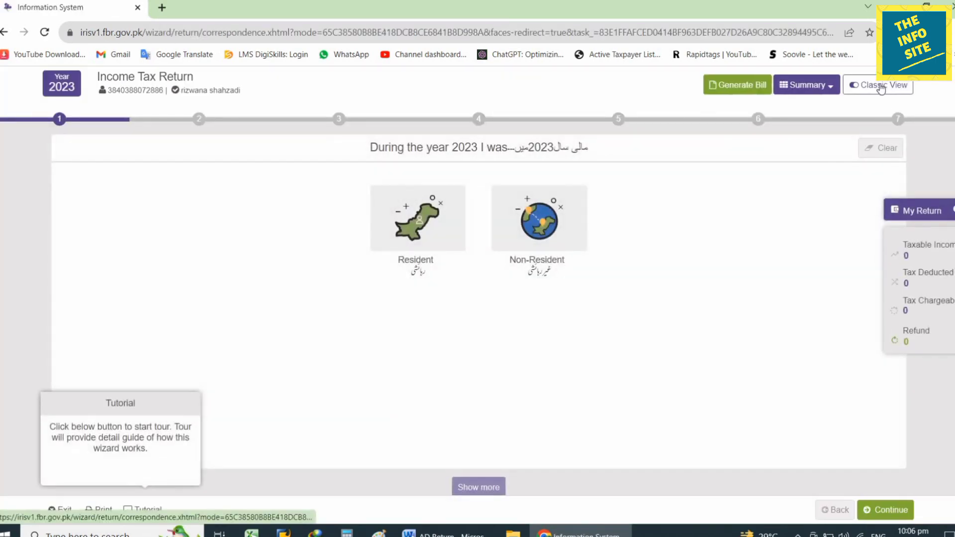
pyautogui.click(881, 87)
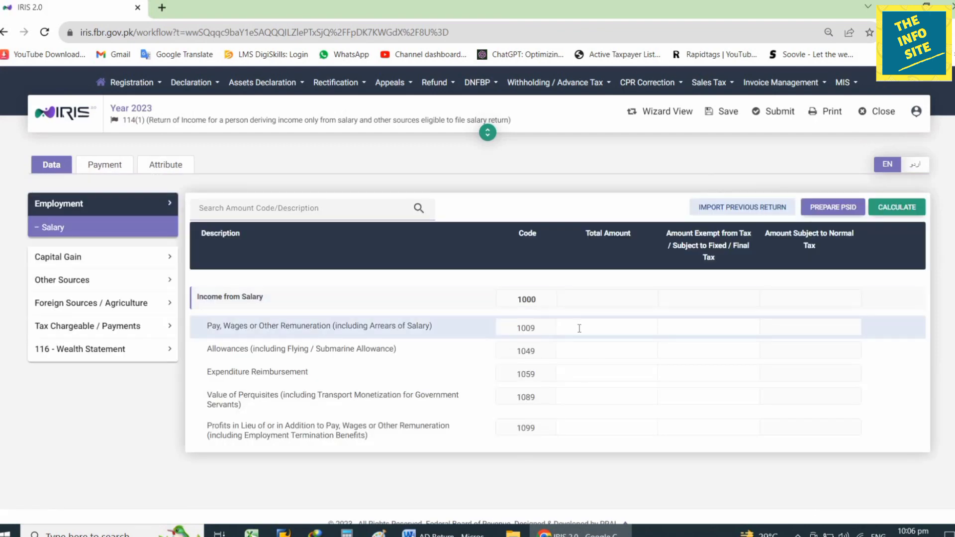
# Copy the total pay 1,002,485 from Word into row 1009 and recalculate.
pyautogui.click(614, 326)
pyautogui.click(448, 534)
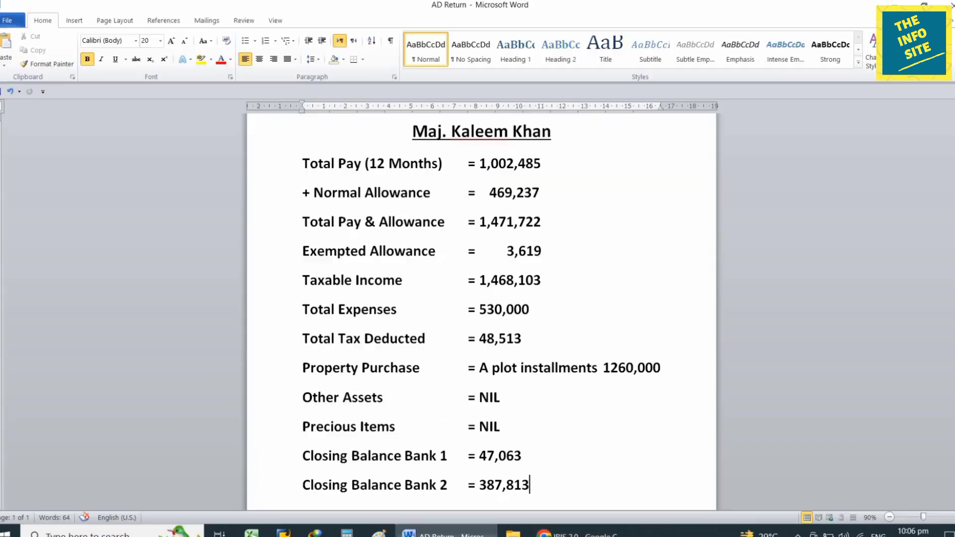
pyautogui.moveTo(479, 164); pyautogui.dragTo(541, 164)
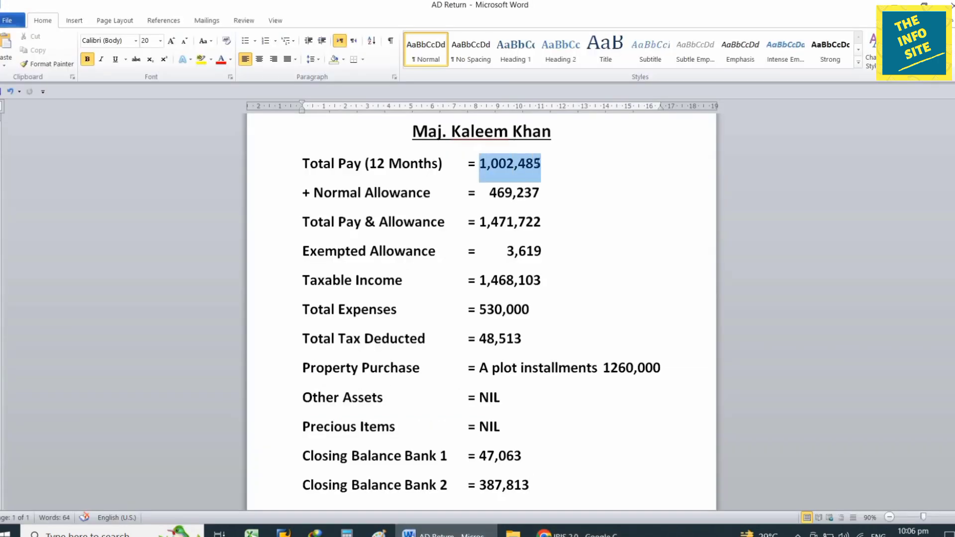
pyautogui.hotkey('ctrl', 'c')
pyautogui.hotkey('alt', 'Tab')
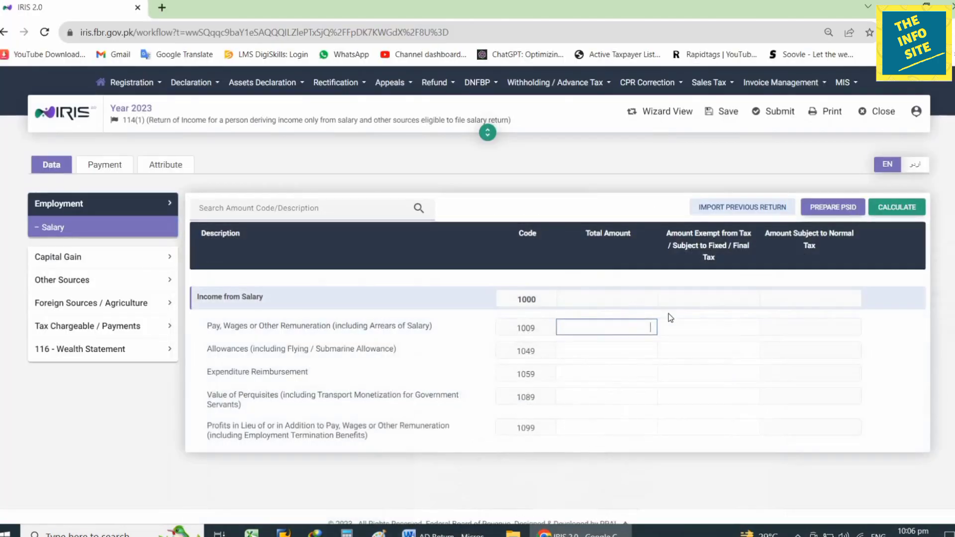
pyautogui.hotkey('ctrl', 'v')
pyautogui.click(888, 217)
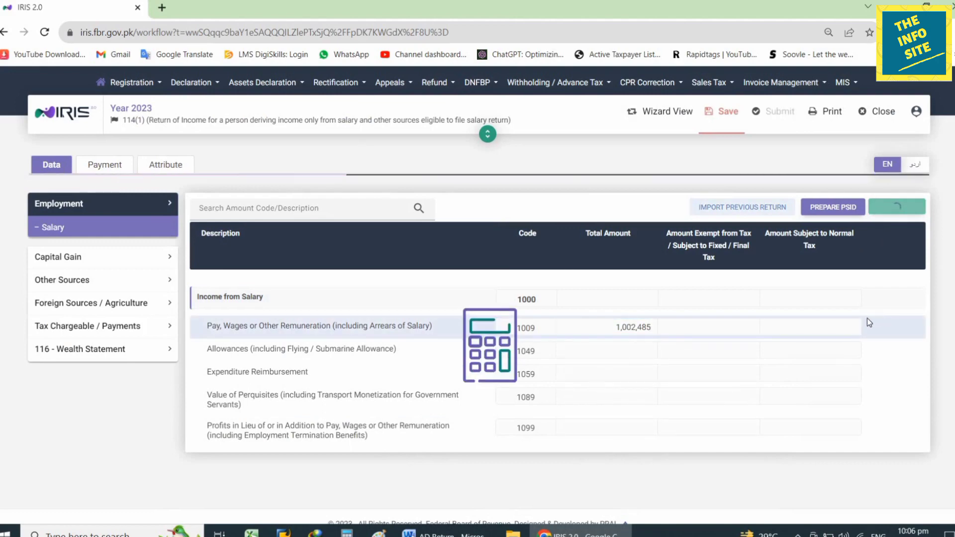
# Copy the allowances figure 469,237 from Word into row 1049's Total Amount.
pyautogui.click(619, 349)
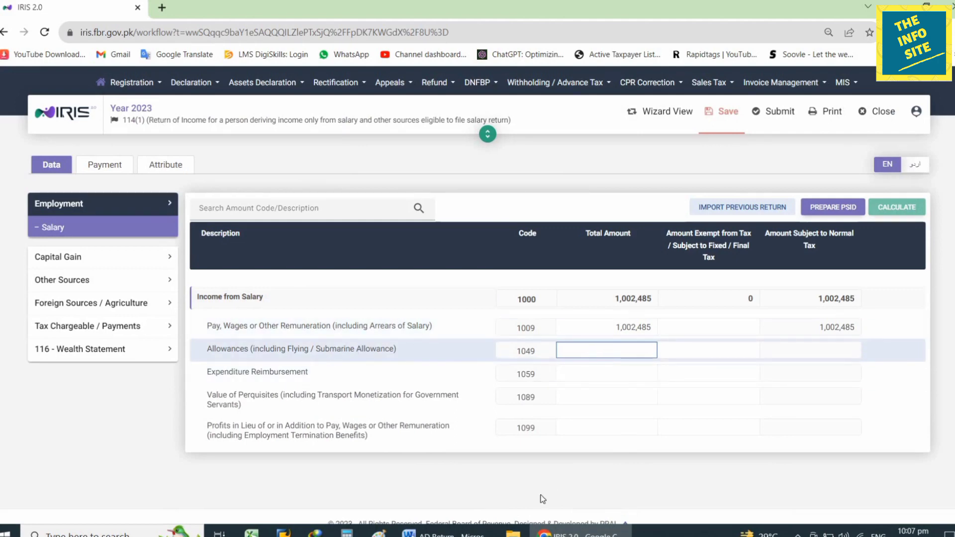
pyautogui.click(445, 532)
pyautogui.moveTo(490, 194); pyautogui.dragTo(533, 198)
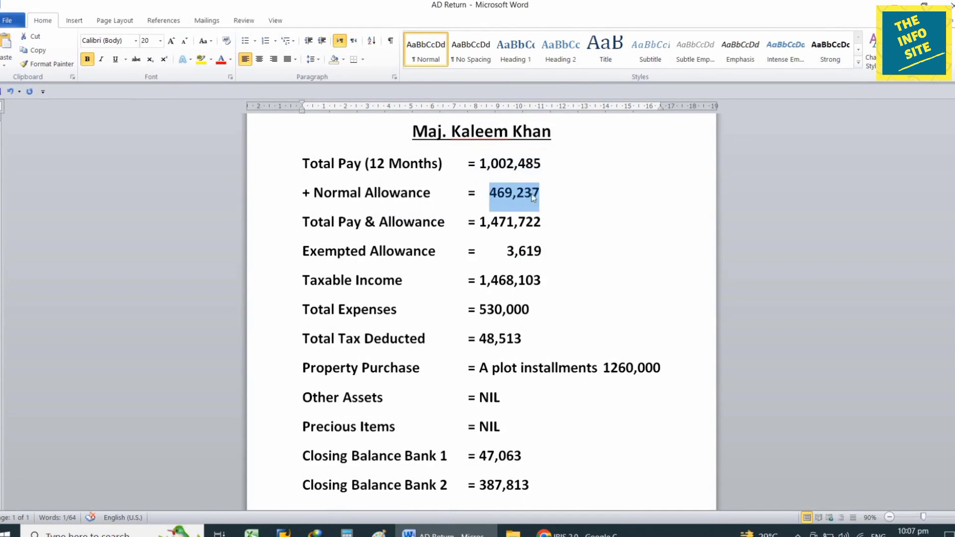
pyautogui.hotkey('ctrl', 'c')
pyautogui.hotkey('alt', 'Tab')
pyautogui.hotkey('ctrl', 'v')
# Enter 3,619 as the exempt allowance amount and recalculate the salary totals.
pyautogui.click(700, 350)
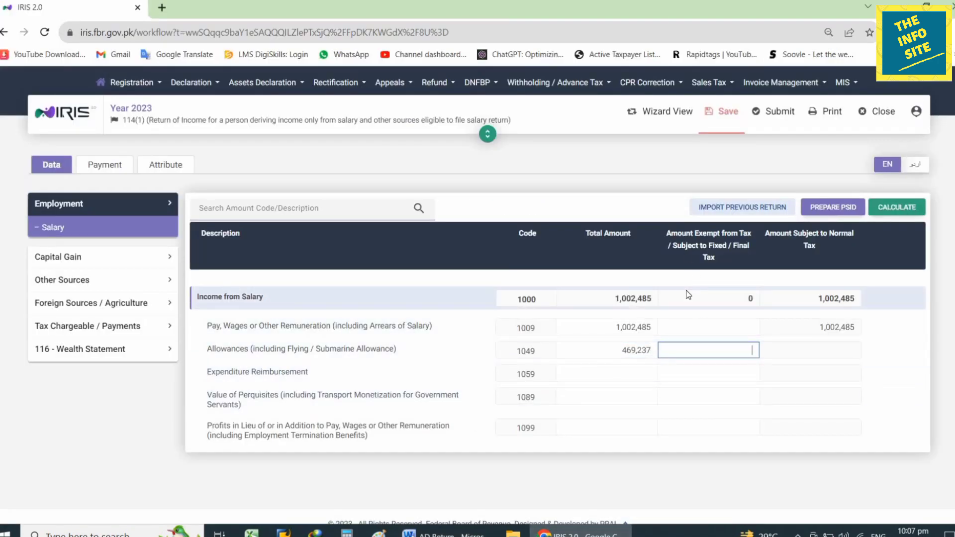
pyautogui.hotkey('alt', 'Tab')
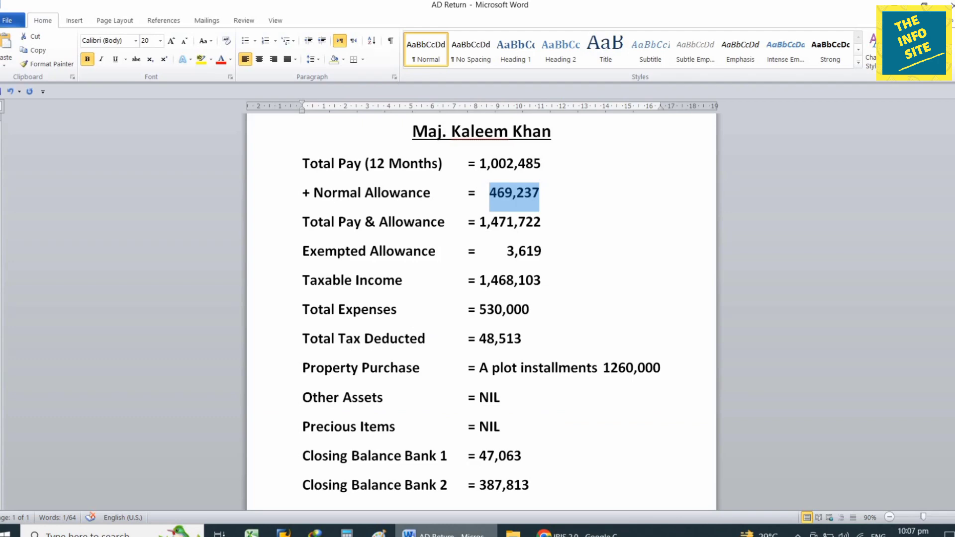
pyautogui.hotkey('alt', 'Tab')
pyautogui.write('3,619')
pyautogui.click(896, 207)
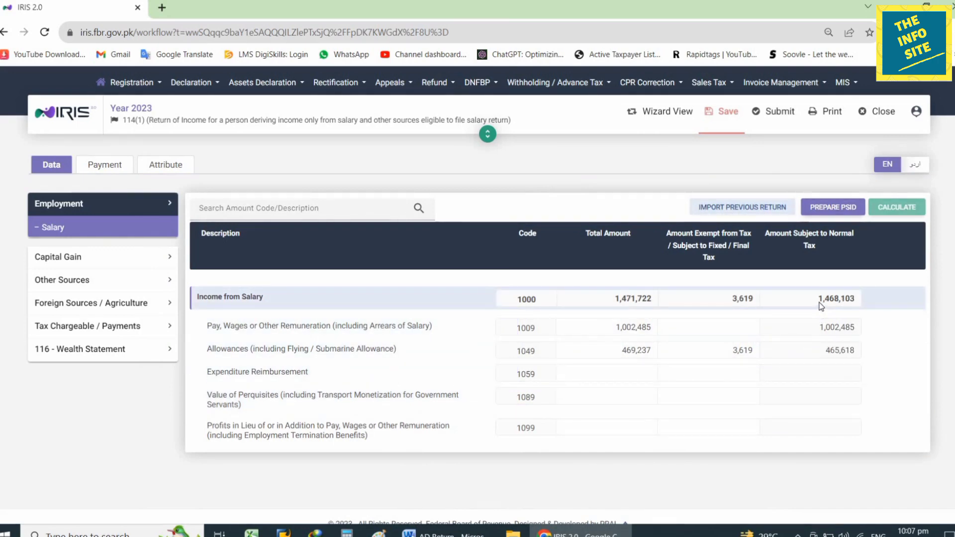
pyautogui.click(445, 532)
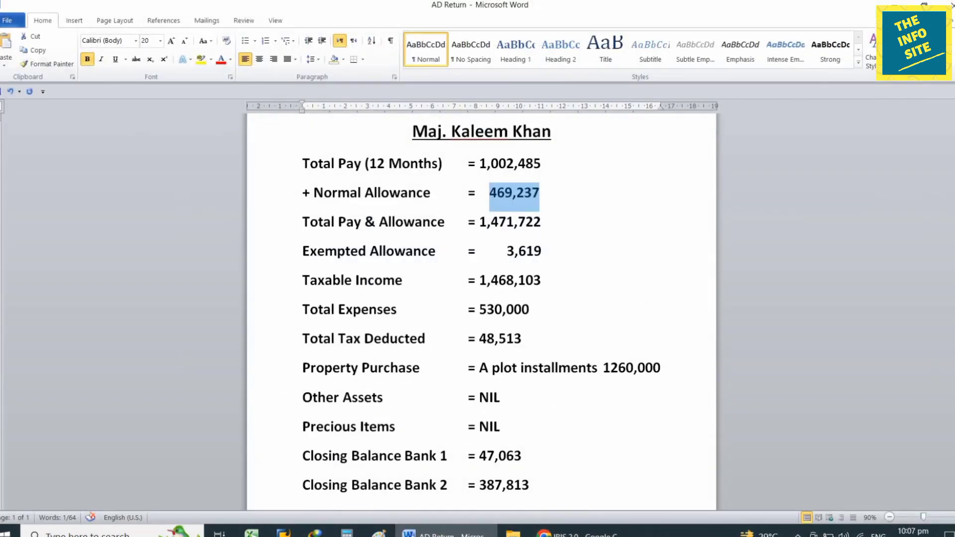
pyautogui.hotkey('alt', 'Tab')
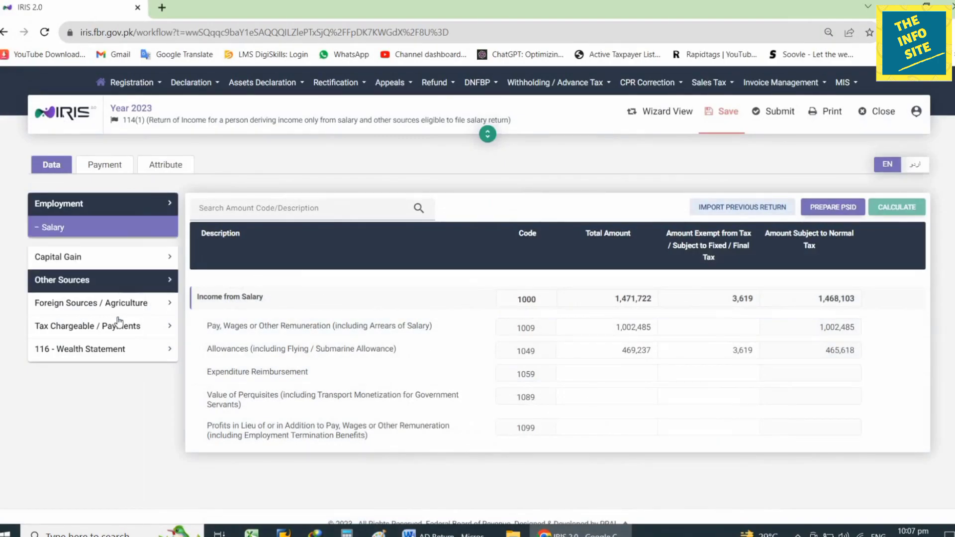
# Enter 48,513 as salary tax collected u/s 149 under Adjustable Tax and recalculate.
pyautogui.click(105, 326)
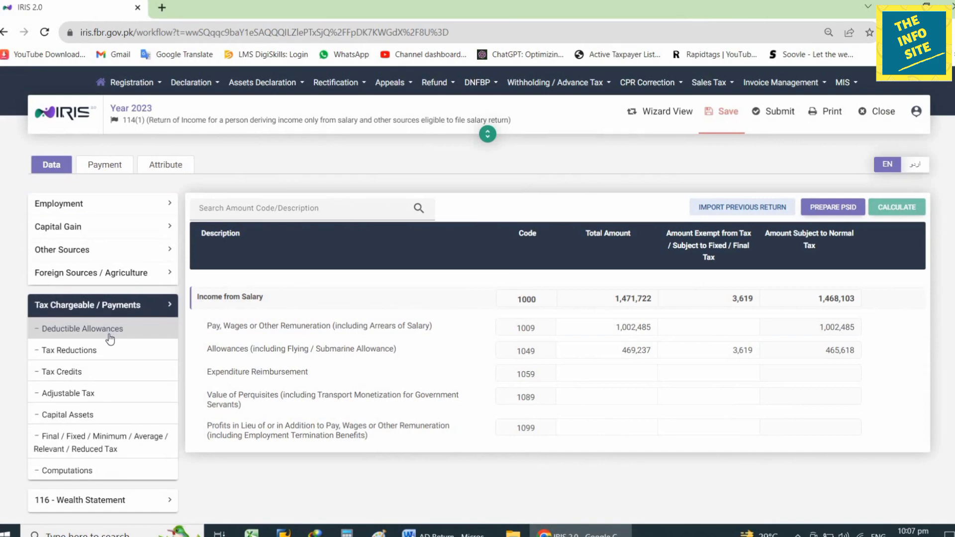
pyautogui.click(95, 395)
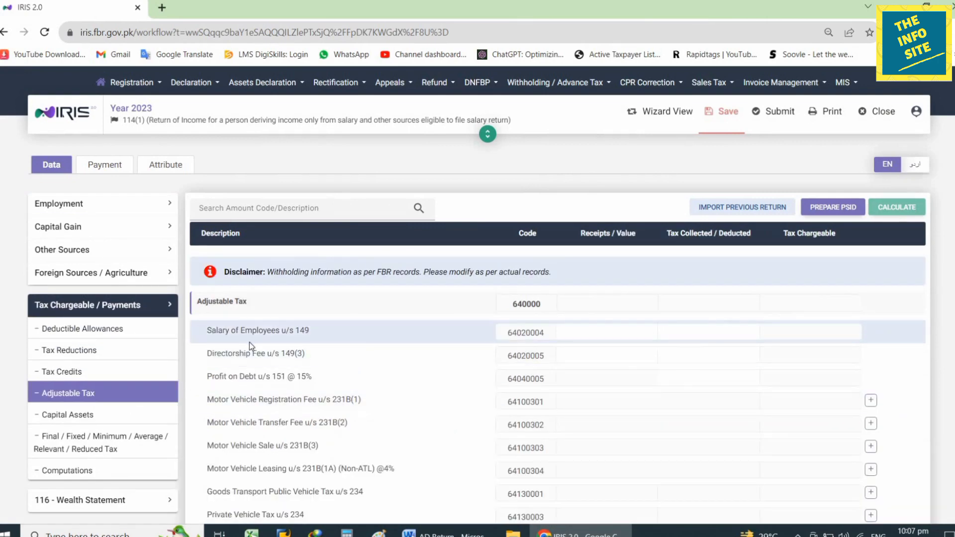
pyautogui.click(445, 532)
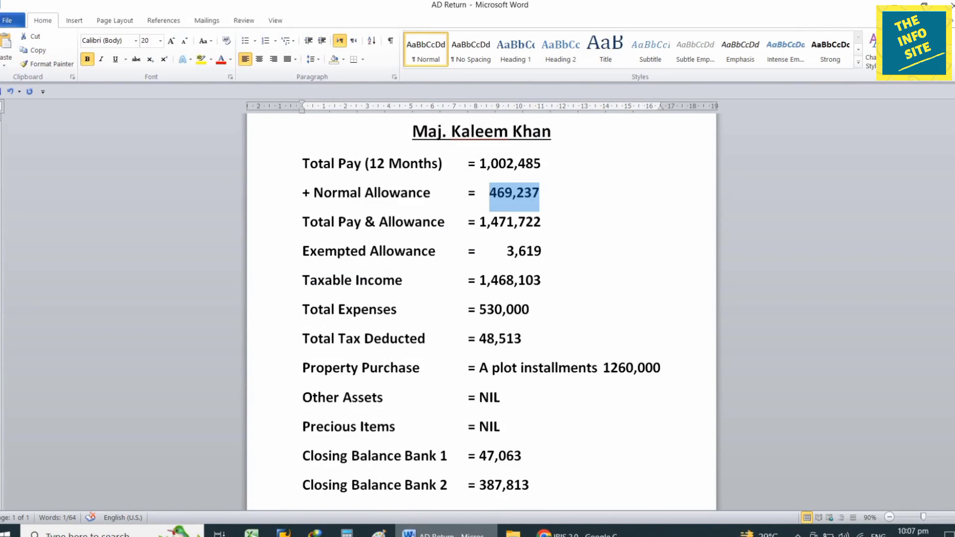
pyautogui.hotkey('alt', 'Tab')
pyautogui.click(696, 330)
pyautogui.write('48,513')
pyautogui.click(854, 329)
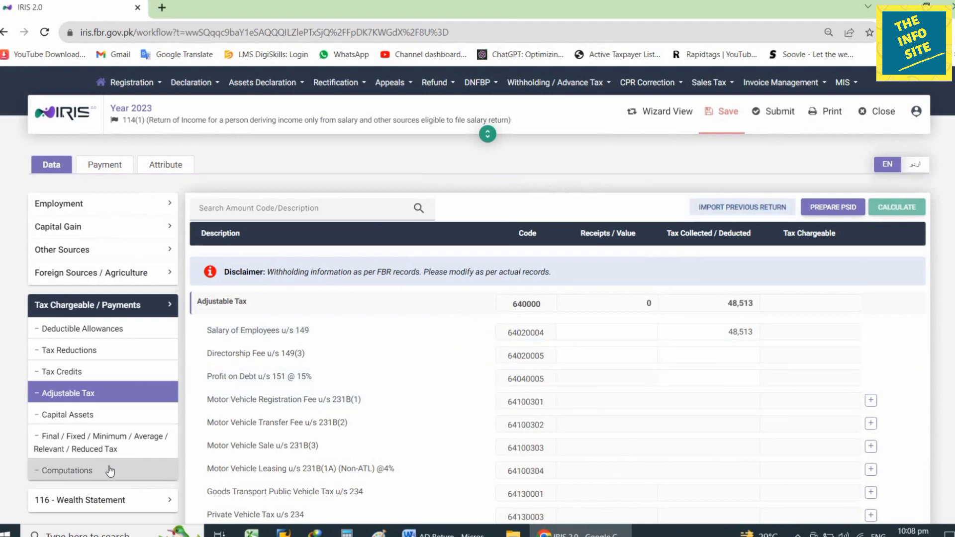
# Review the computations showing 48,513 tax chargeable, then expand 116 - Wealth Statement.
pyautogui.scroll(-5, 768, 381)
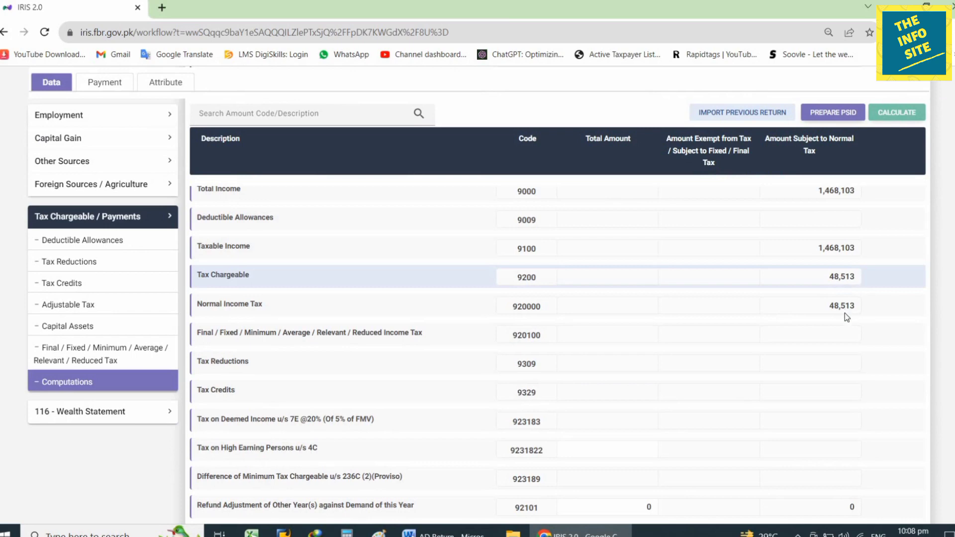
pyautogui.scroll(-5, 846, 324)
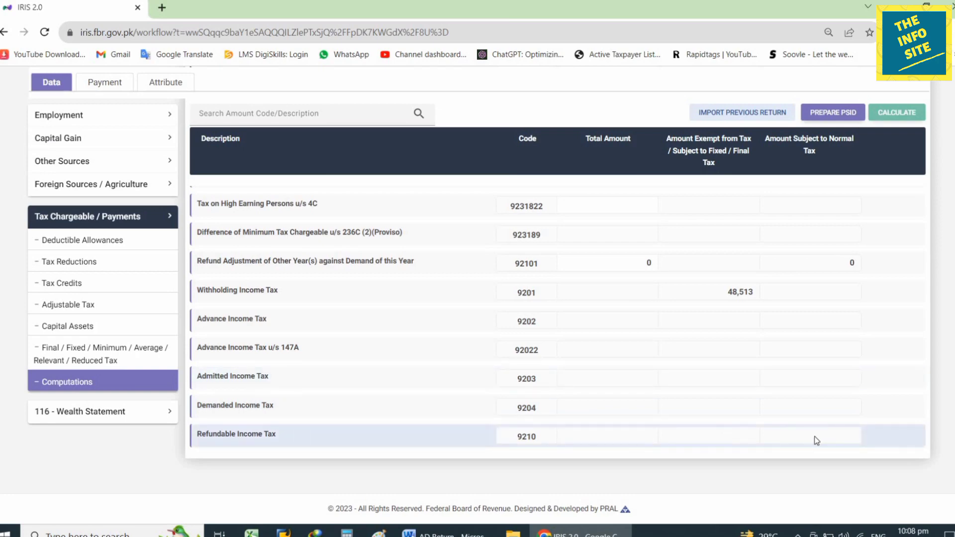
pyautogui.click(108, 219)
pyautogui.click(107, 233)
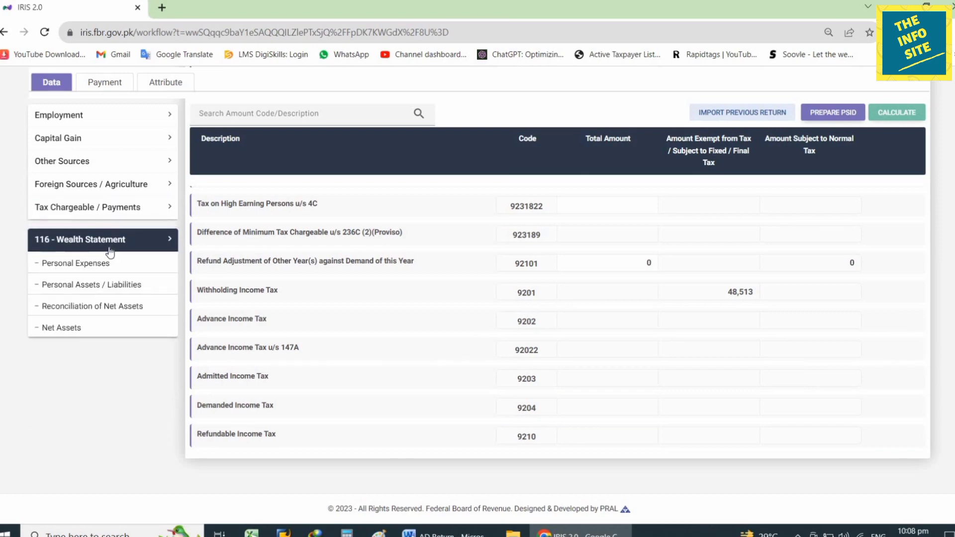
# Enter 530000 as other personal household expenses in 7087 and recalculate.
pyautogui.click(109, 263)
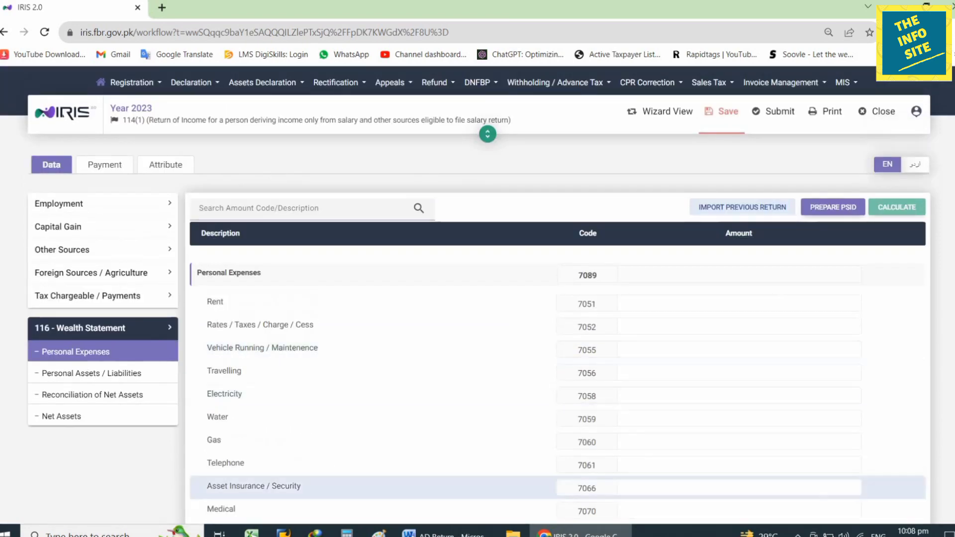
pyautogui.hotkey('alt', 'Tab')
pyautogui.hotkey('alt', 'Tab')
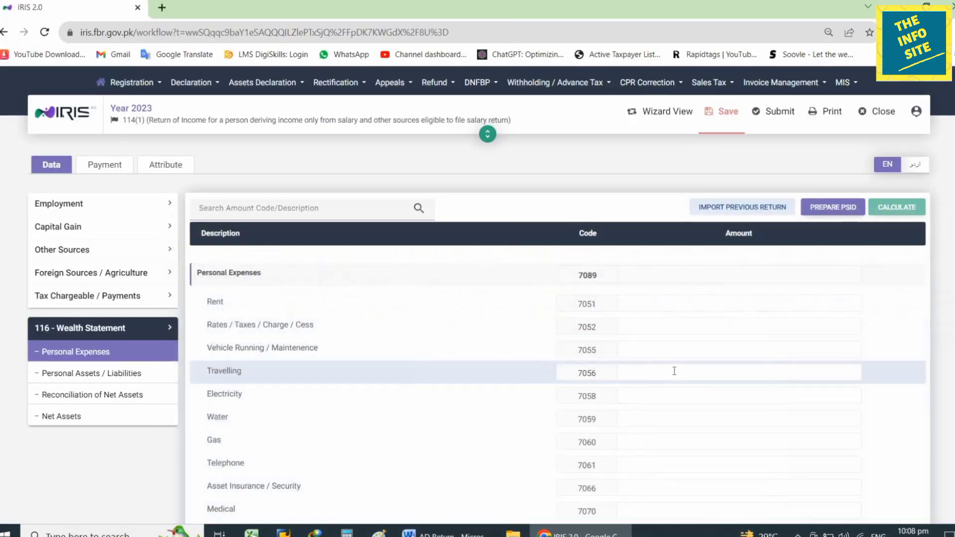
pyautogui.scroll(-3, 608, 392)
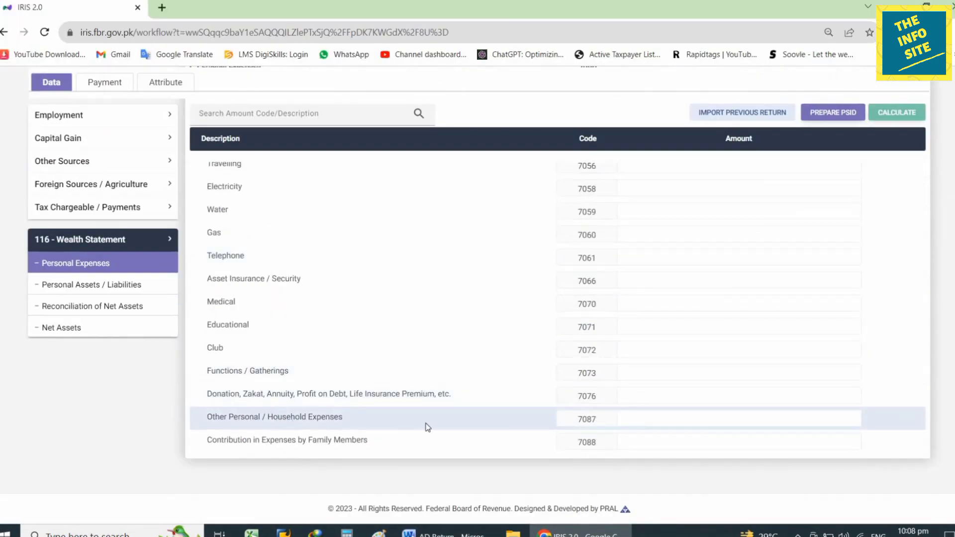
pyautogui.click(727, 421)
pyautogui.write('5300000')
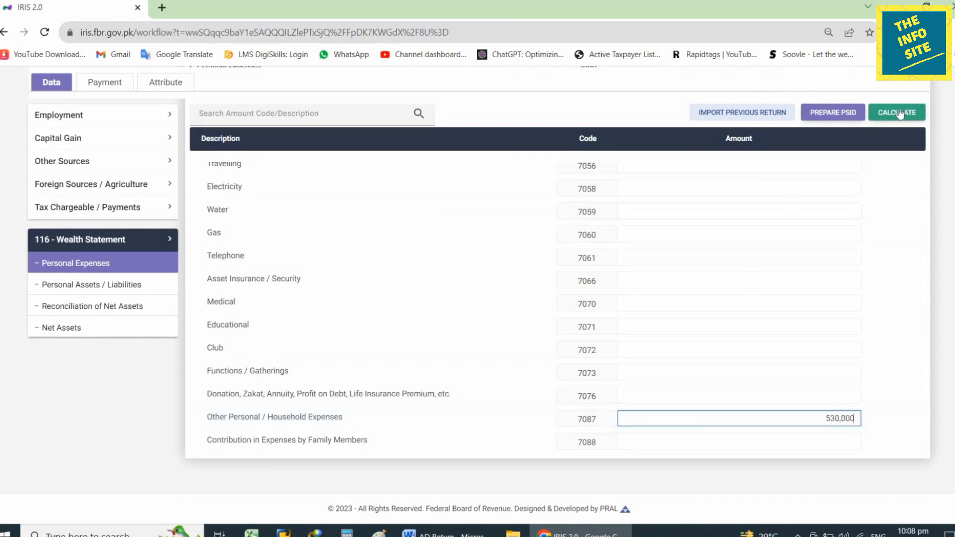
pyautogui.click(896, 113)
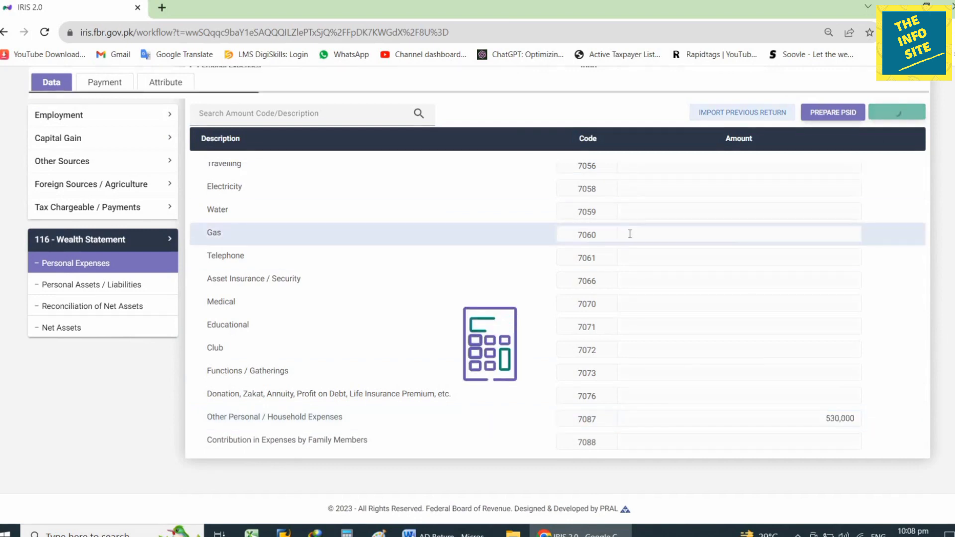
# Paste taxable income 1,468,103 from Word into reconciliation inflow 7031 and recalculate.
pyautogui.click(88, 311)
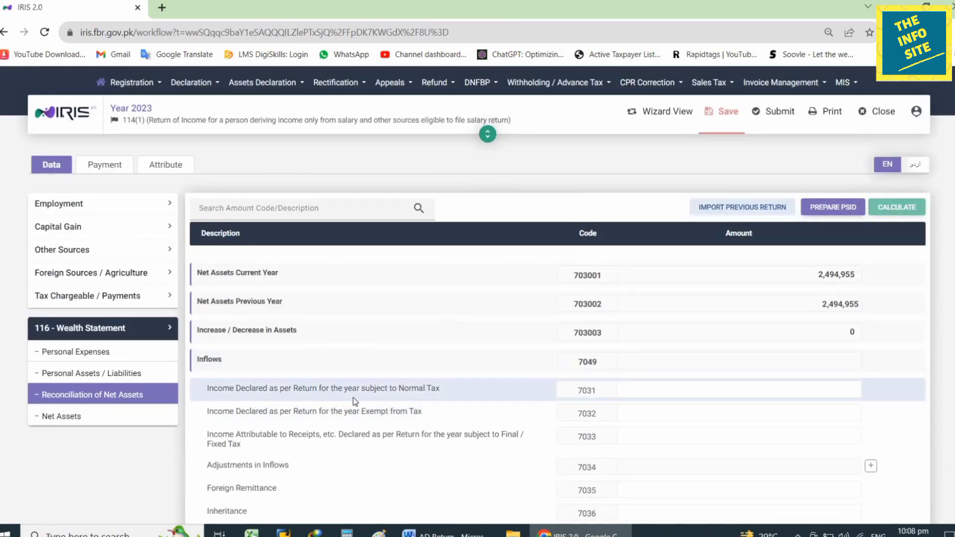
pyautogui.click(744, 390)
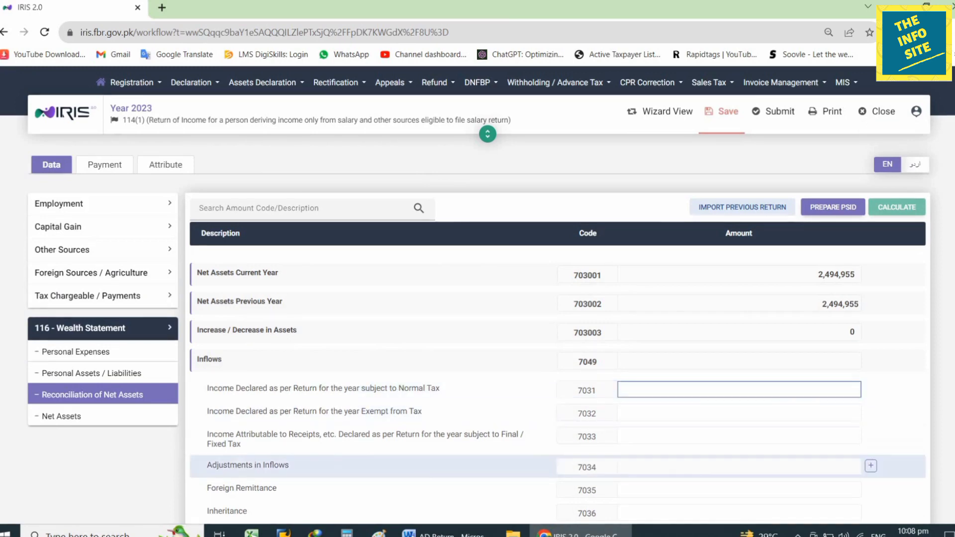
pyautogui.hotkey('alt', 'Tab')
pyautogui.moveTo(479, 280); pyautogui.dragTo(542, 281)
pyautogui.hotkey('ctrl', 'c')
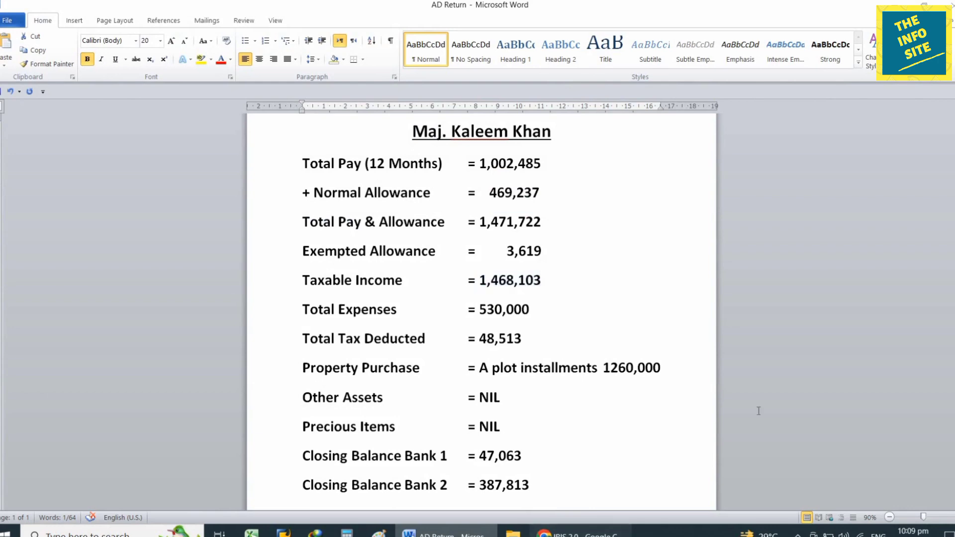
pyautogui.hotkey('alt', 'Tab')
pyautogui.hotkey('ctrl', 'v')
pyautogui.click(897, 207)
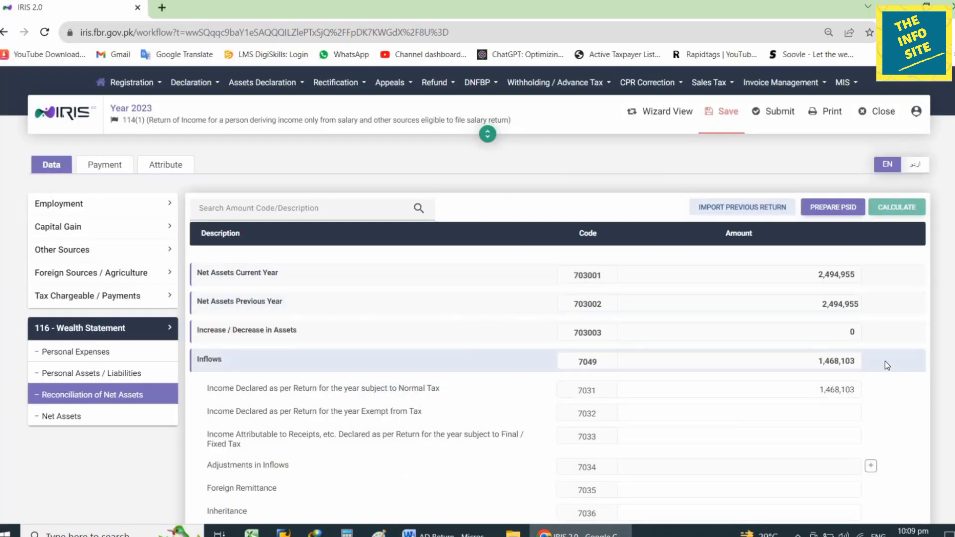
pyautogui.scroll(-2, 884, 361)
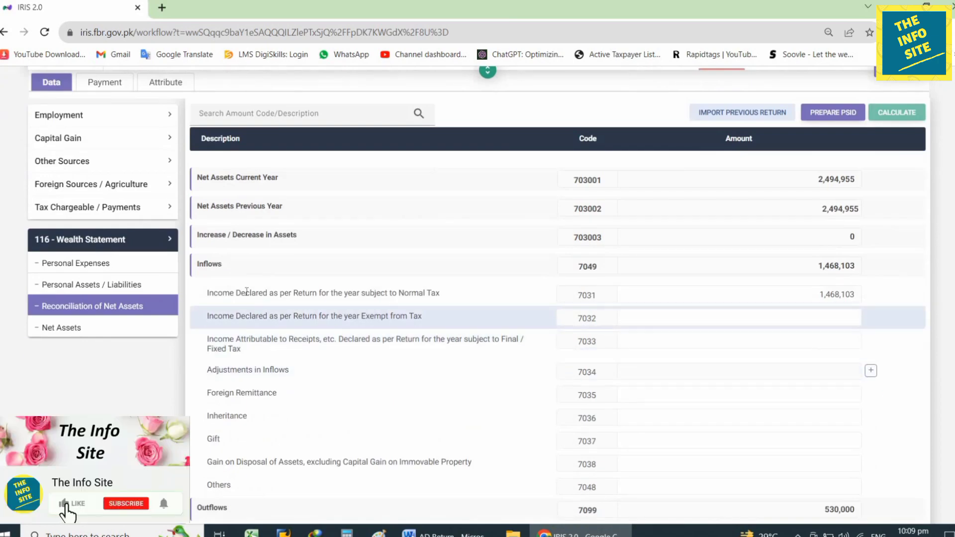
pyautogui.scroll(-3, 413, 314)
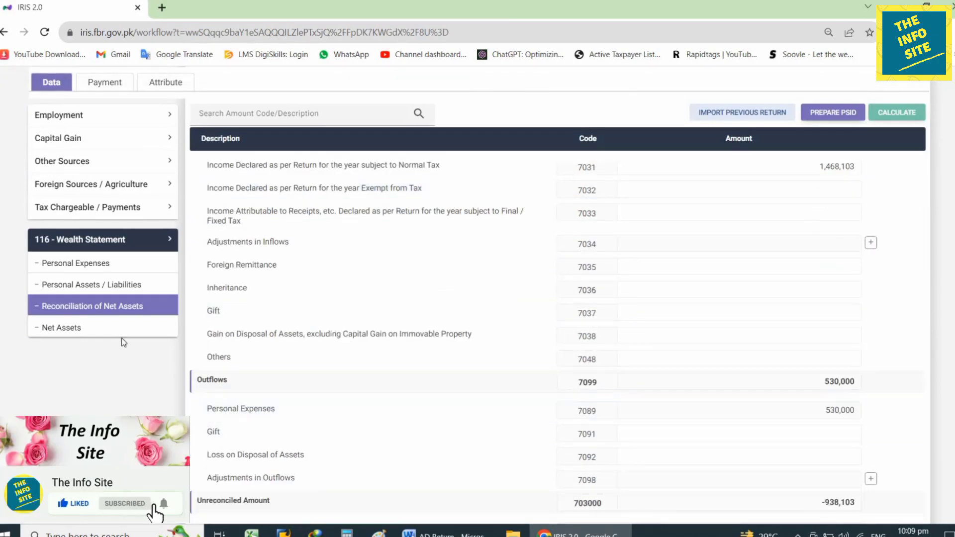
pyautogui.scroll(-2, 682, 368)
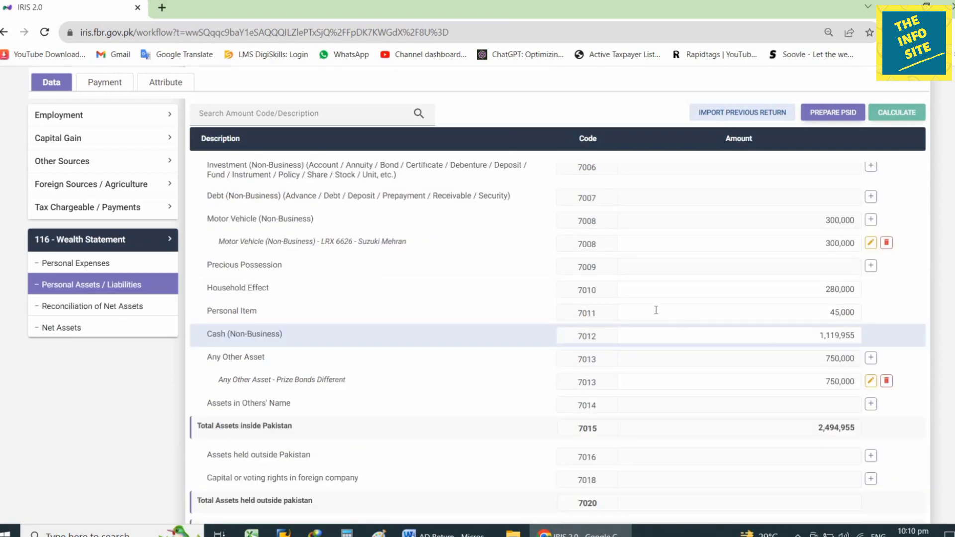
pyautogui.scroll(1, 646, 294)
pyautogui.scroll(5, 646, 293)
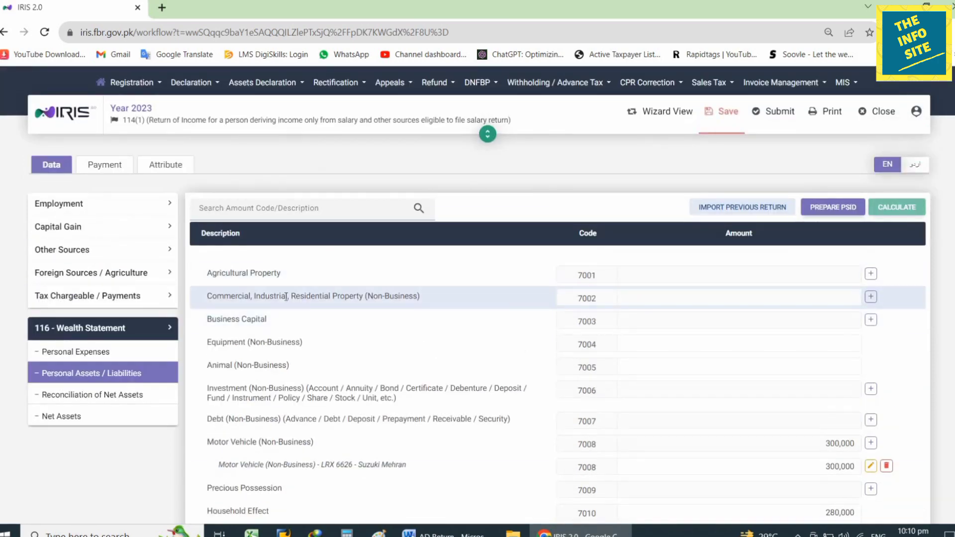
# Add a Rawalpindi - Plot property under code 7002 with amount 1,260,000.
pyautogui.click(871, 297)
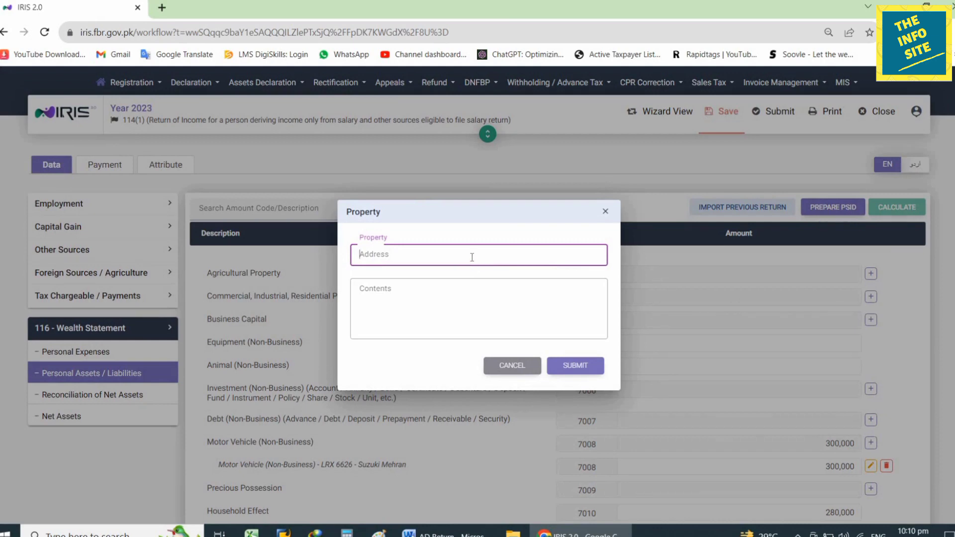
pyautogui.write('Rawalpindi')
pyautogui.click(453, 317)
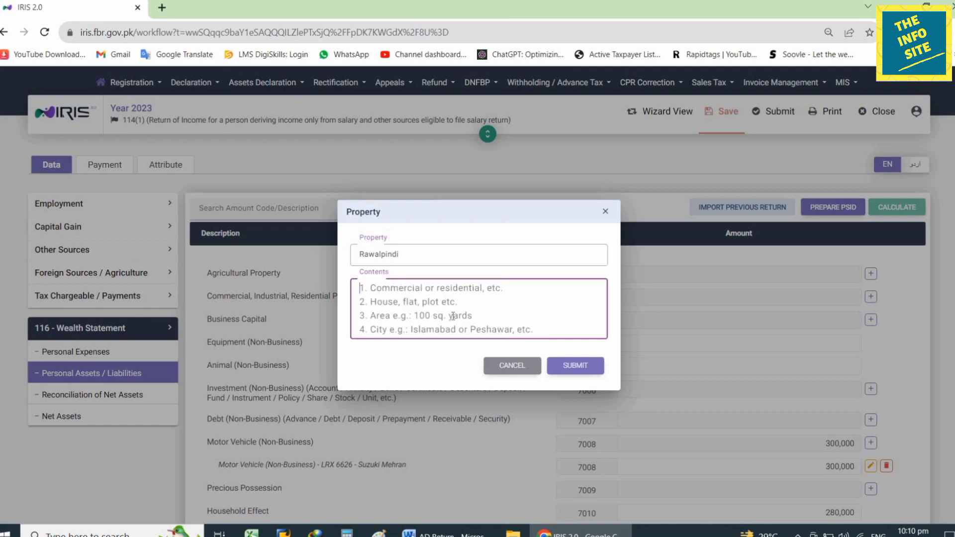
pyautogui.write('Plot')
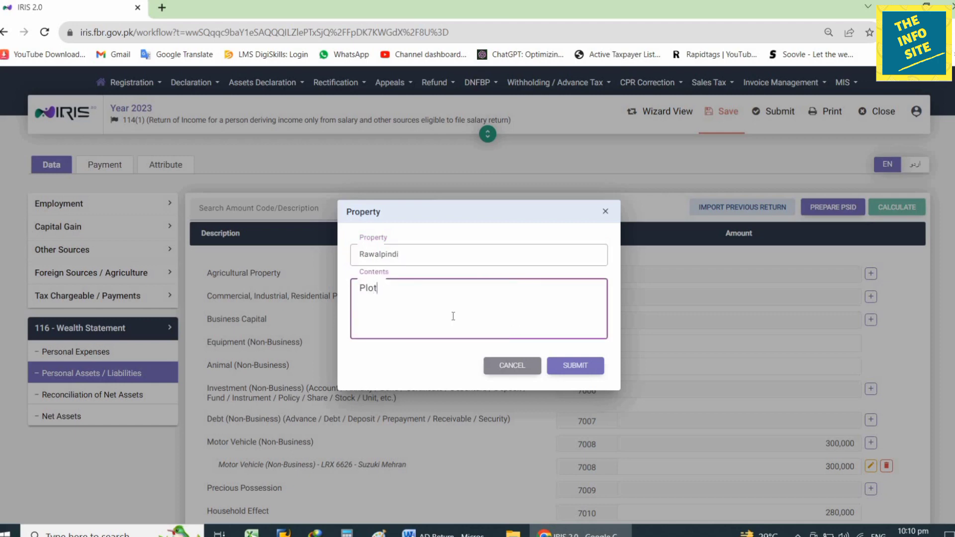
pyautogui.click(572, 367)
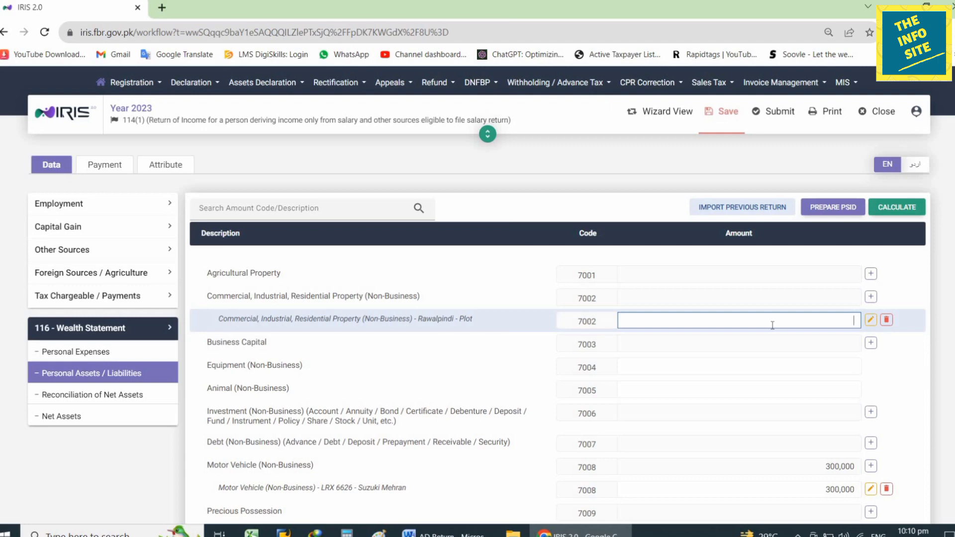
pyautogui.write('600000')
pyautogui.press('Return')
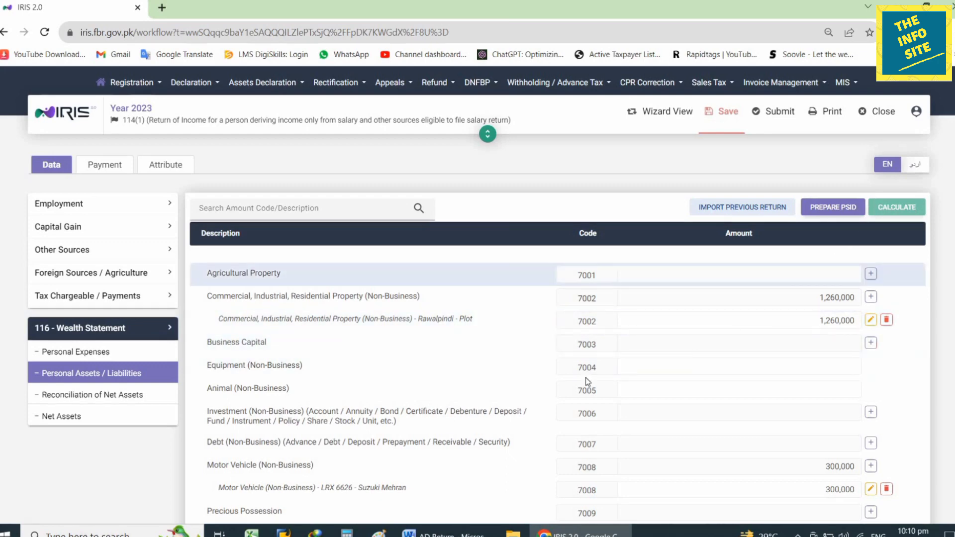
# Open Reconciliation of Net Assets to view the 321,897 unreconciled amount.
pyautogui.click(129, 396)
pyautogui.scroll(-8, 595, 373)
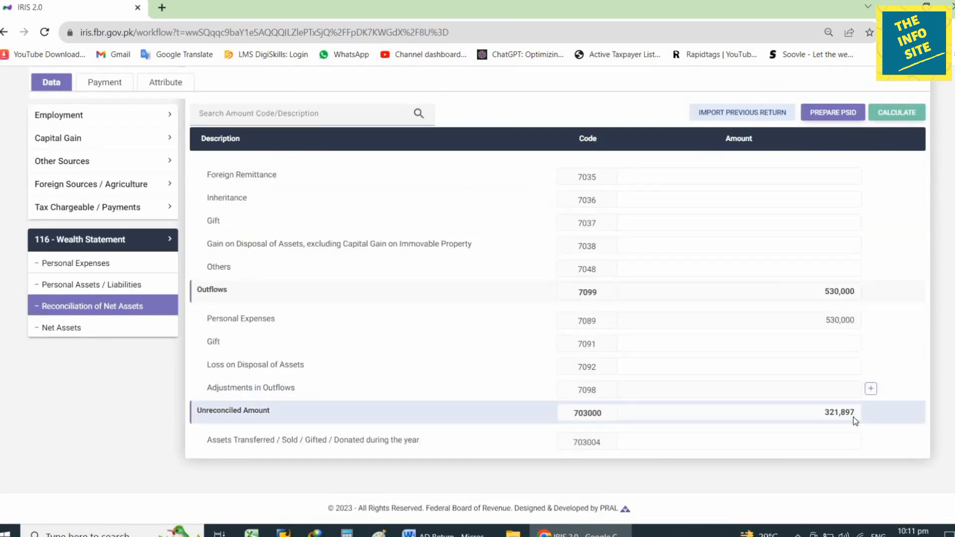
# Check the AD Return figures in Word, clear the selection, and return to Personal Assets / Liabilities.
pyautogui.hotkey('alt', 'Tab')
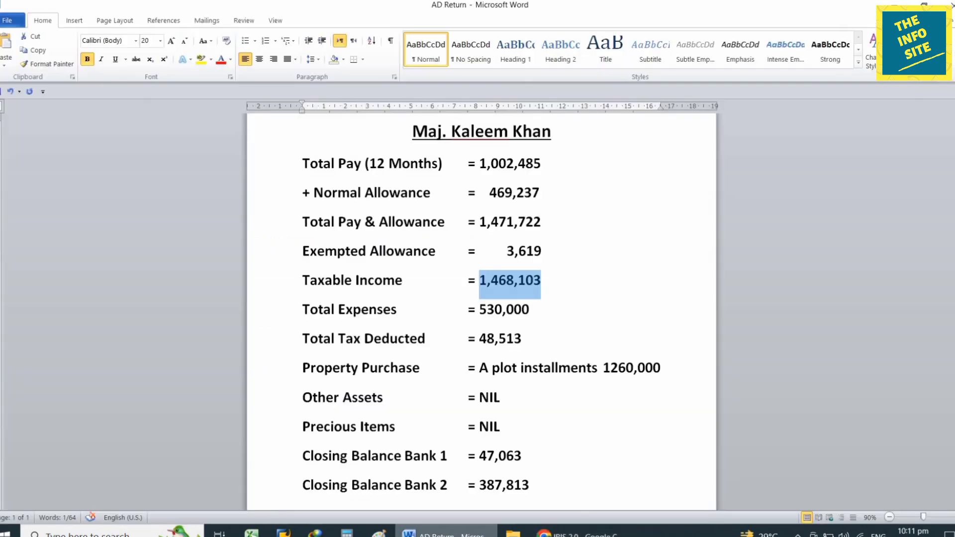
pyautogui.click(637, 347)
pyautogui.hotkey('alt', 'Tab')
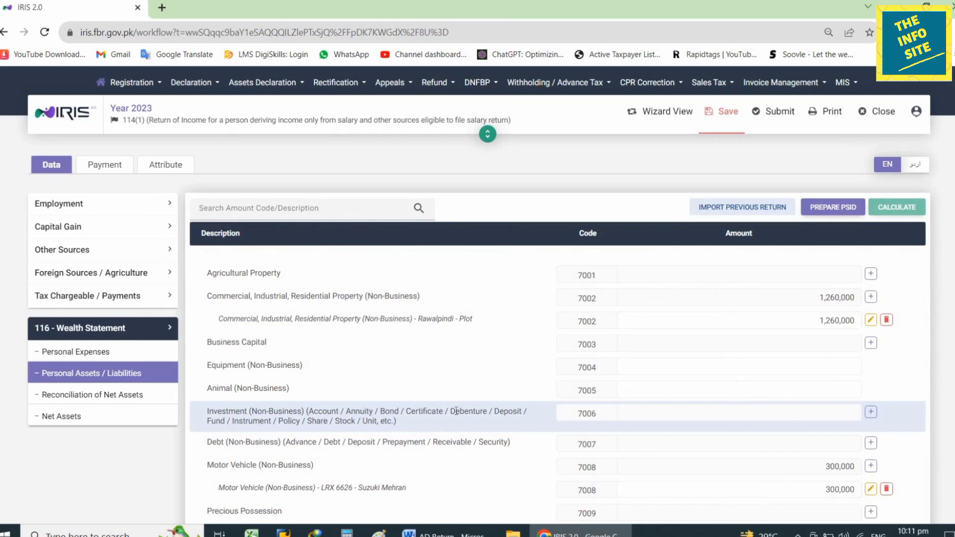
# Add a Meezan Bank account with its IBAN under investment 7006 at 387,813 and recalculate.
pyautogui.click(871, 412)
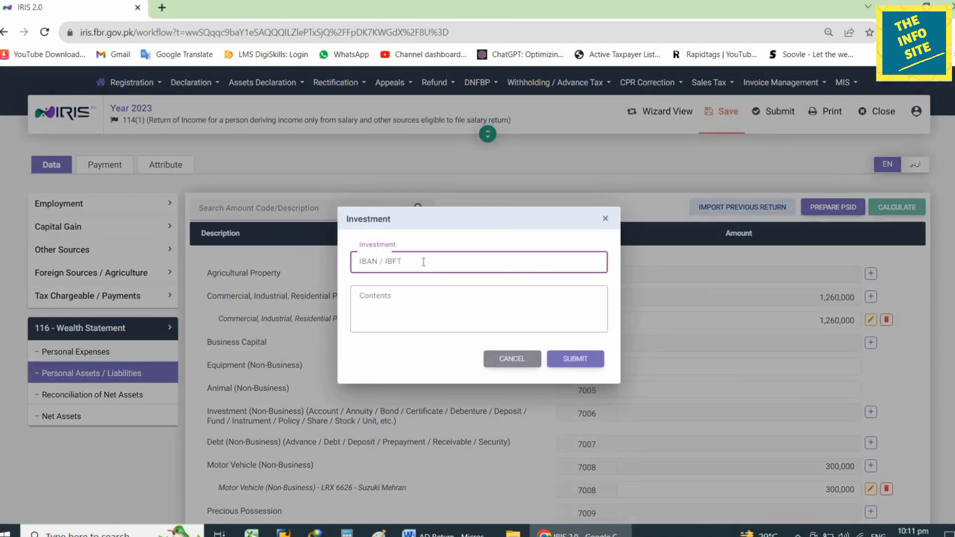
pyautogui.hotkey('ctrl', 'v')
pyautogui.click(456, 300)
pyautogui.write('Meezan Bank')
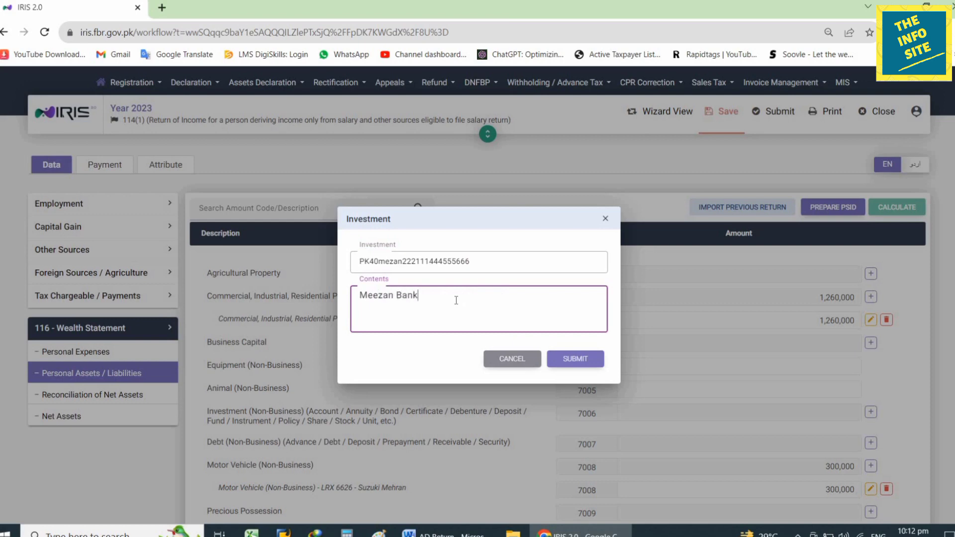
pyautogui.click(577, 360)
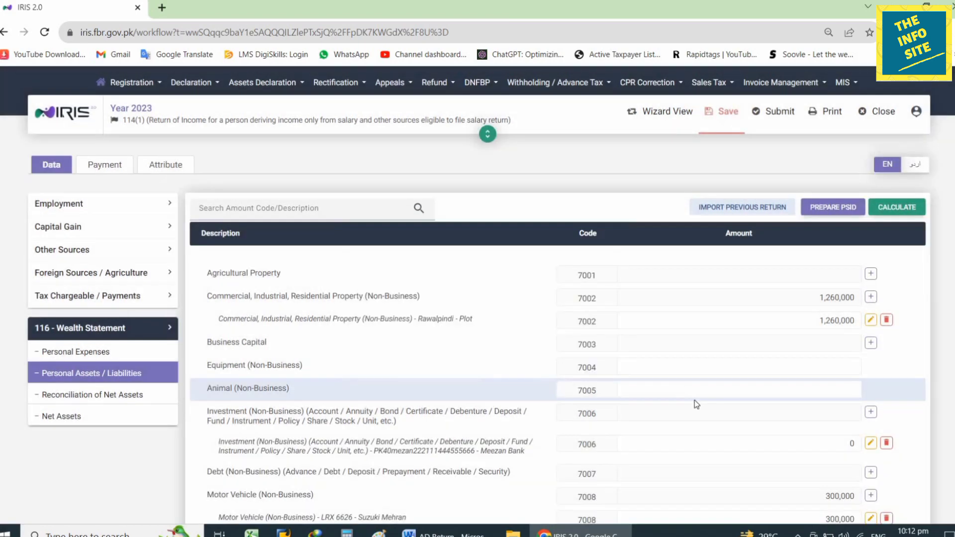
pyautogui.moveTo(761, 443); pyautogui.dragTo(866, 448)
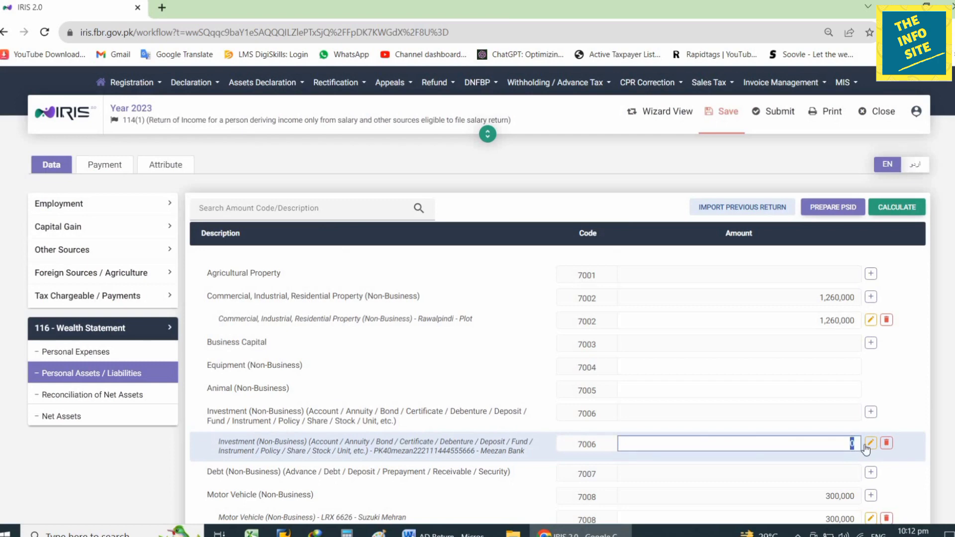
pyautogui.write('387,813')
pyautogui.click(897, 212)
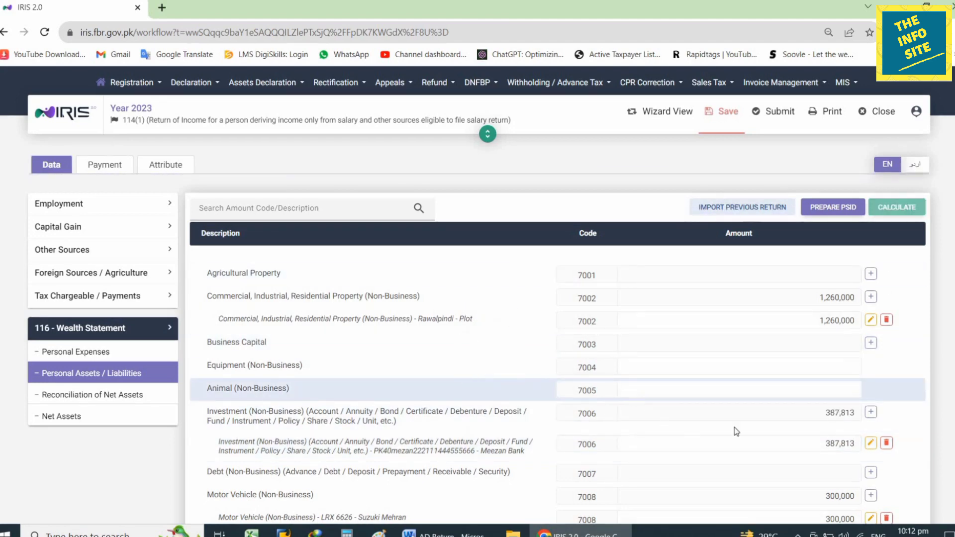
# Add an Askari Bank Current Account with its IBAN at 47,063 and recalculate.
pyautogui.click(871, 413)
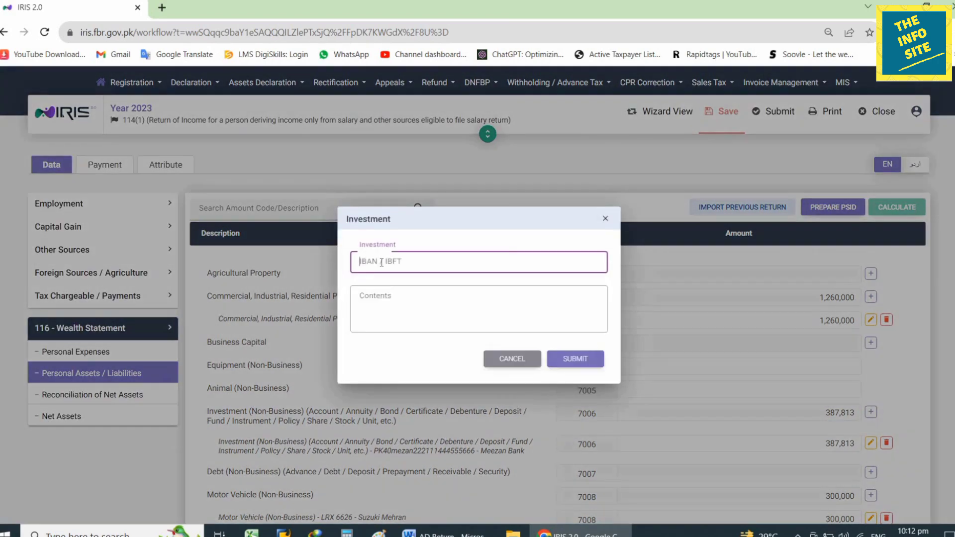
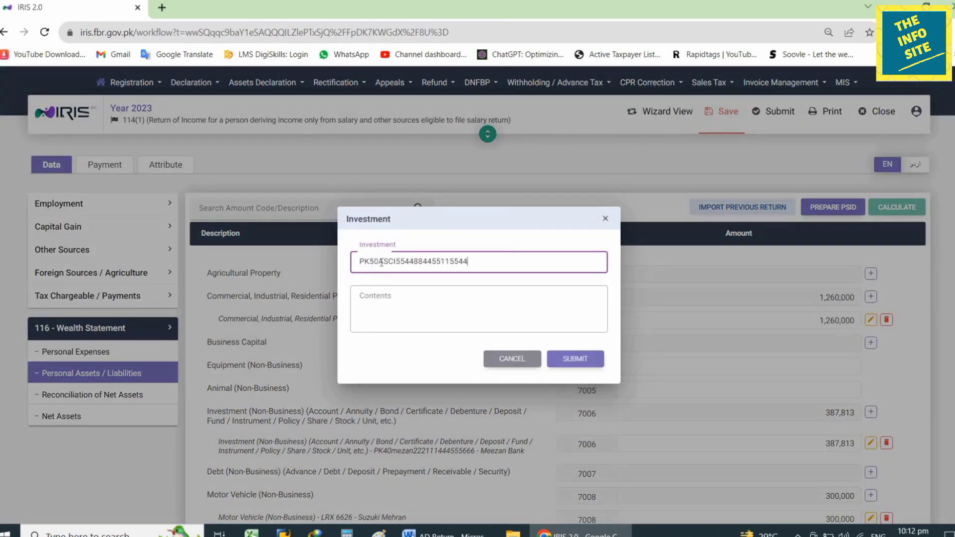
pyautogui.click(389, 297)
pyautogui.write('Askar')
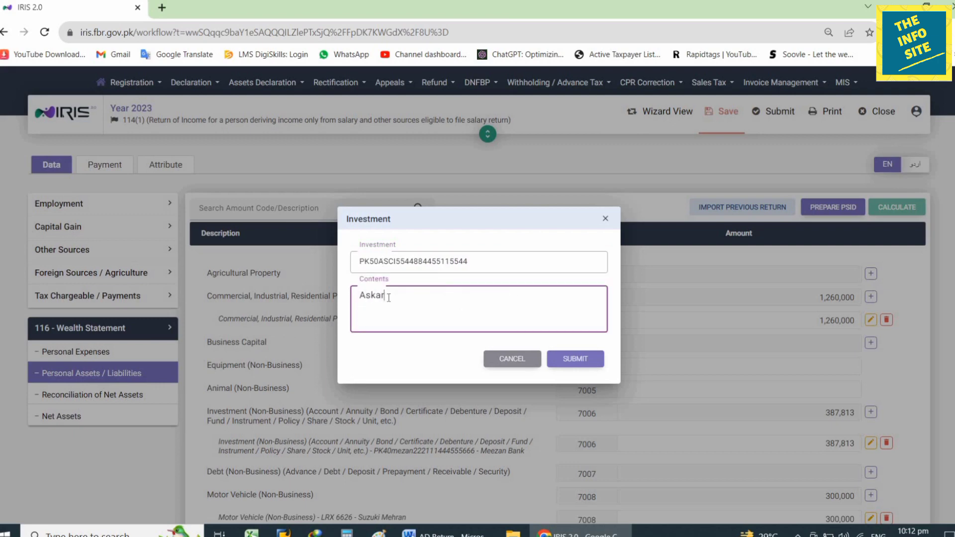
pyautogui.write('i Bank Current Account')
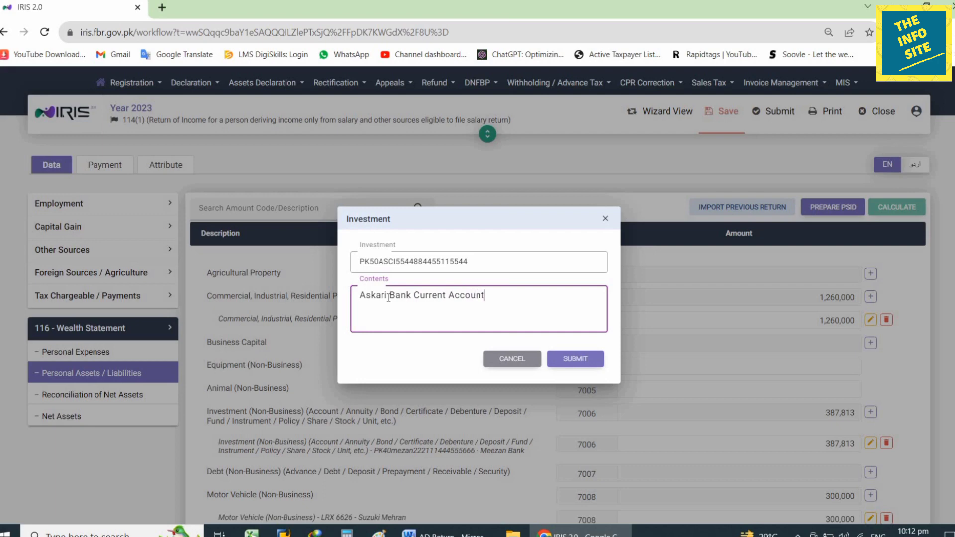
pyautogui.click(574, 359)
pyautogui.click(859, 442)
pyautogui.write('47063')
pyautogui.click(897, 207)
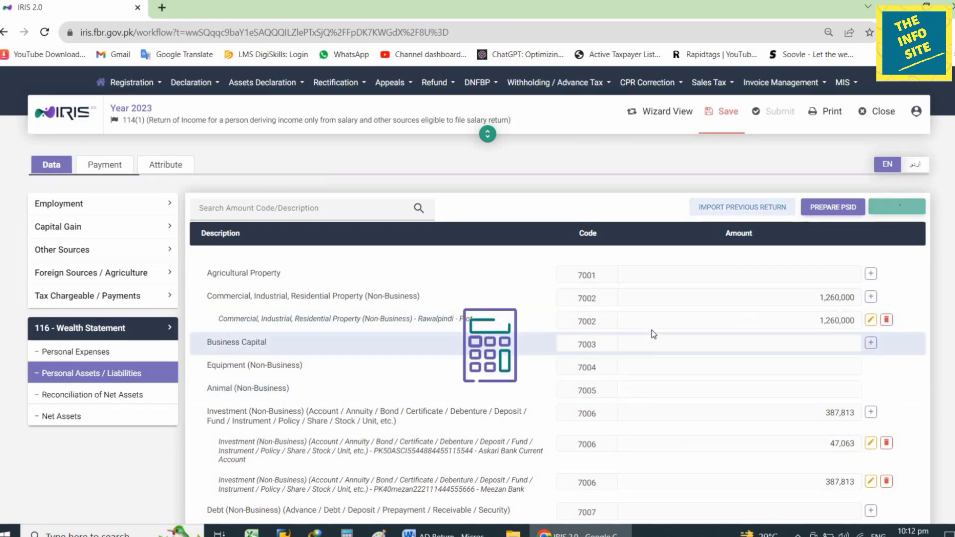
pyautogui.scroll(-4, 902, 128)
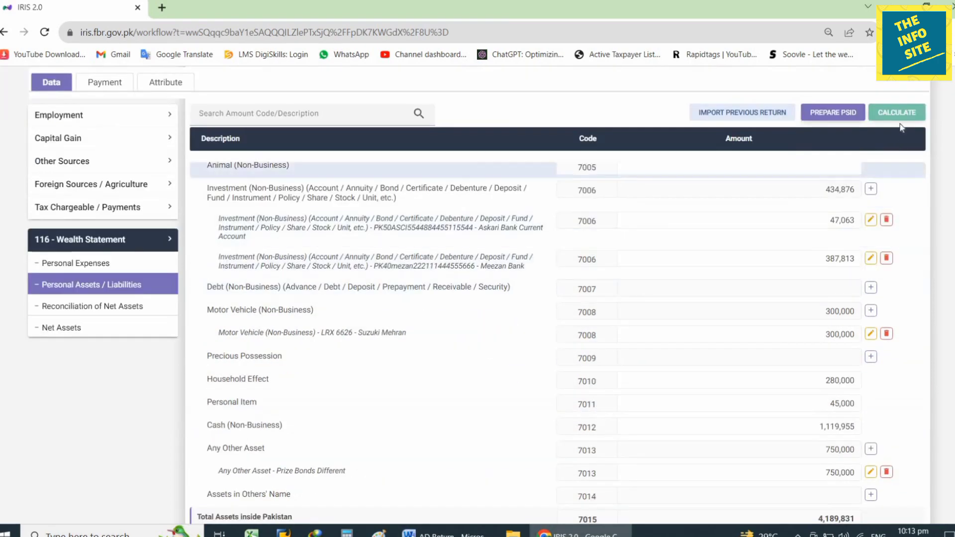
pyautogui.click(112, 306)
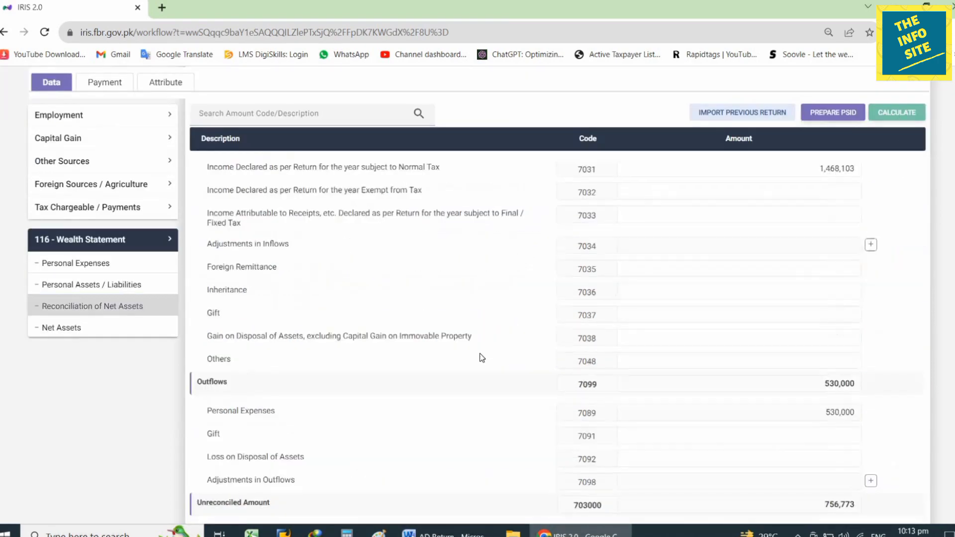
pyautogui.scroll(-5, 488, 356)
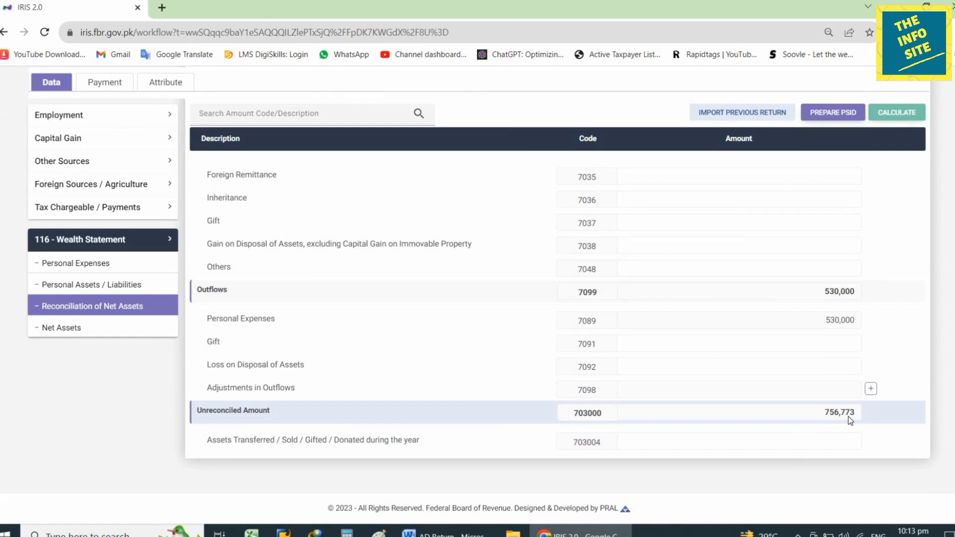
pyautogui.click(148, 286)
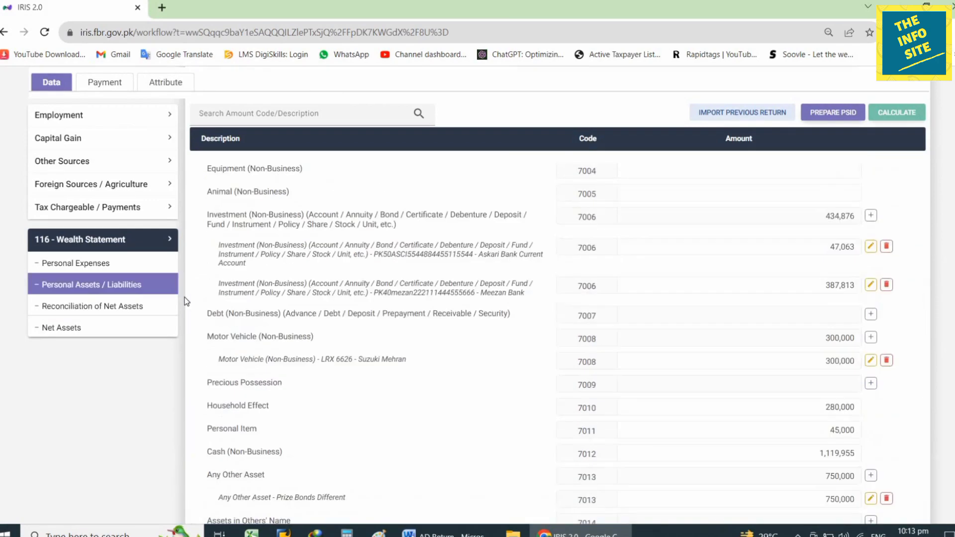
pyautogui.scroll(4, 511, 423)
pyautogui.scroll(-4, 511, 423)
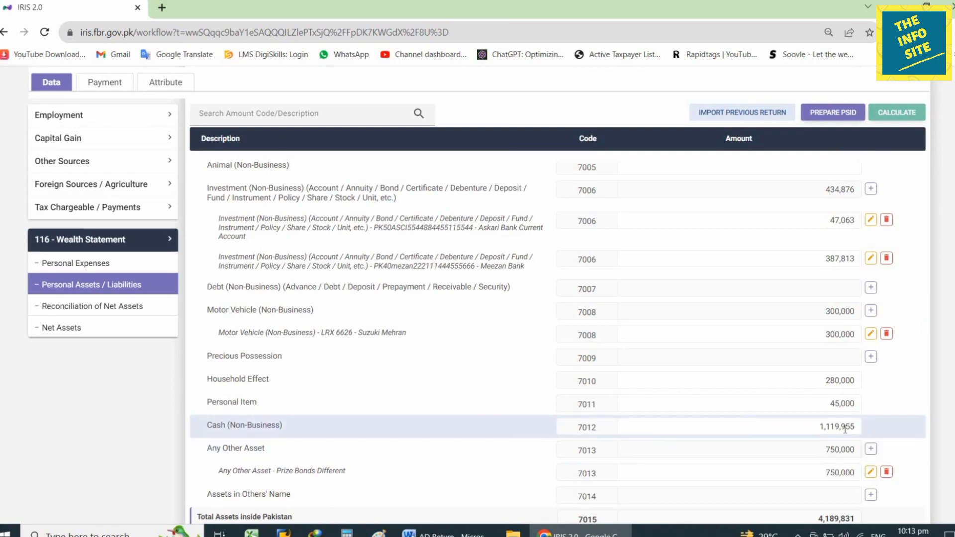
# Paste the 1,119,955 Cash (Non-Business) amount into Calculator.
pyautogui.click(349, 531)
pyautogui.click(914, 440)
pyautogui.hotkey('ctrl', 'c')
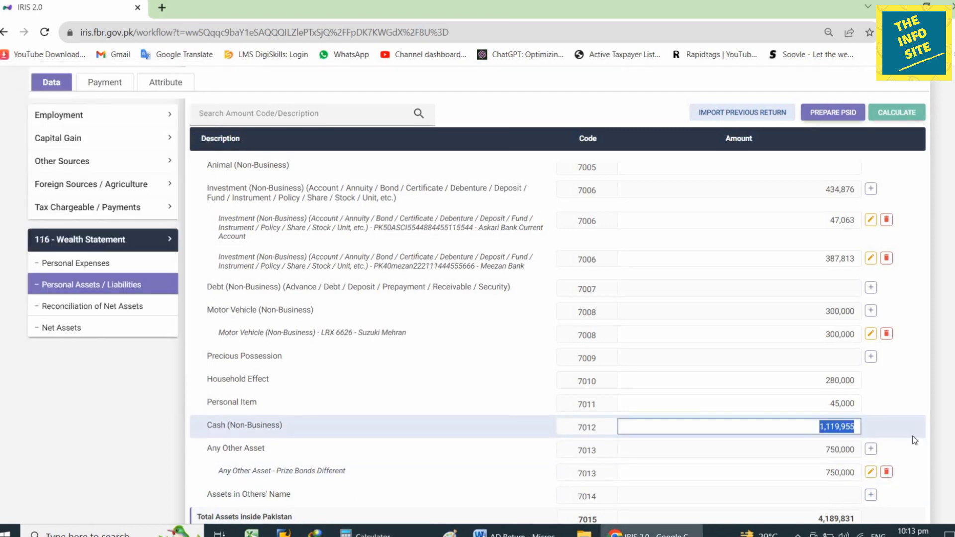
pyautogui.click(368, 531)
pyautogui.hotkey('ctrl', 'v')
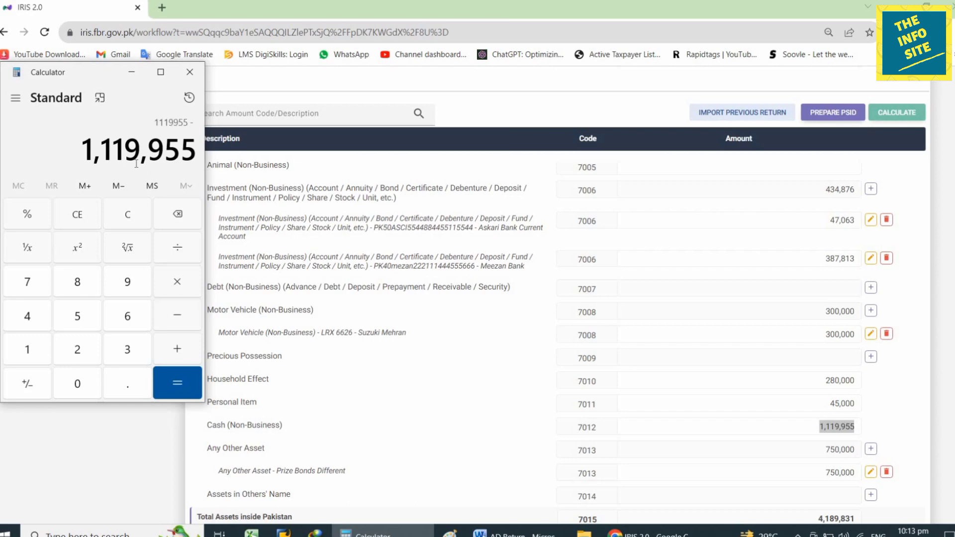
pyautogui.click(272, 391)
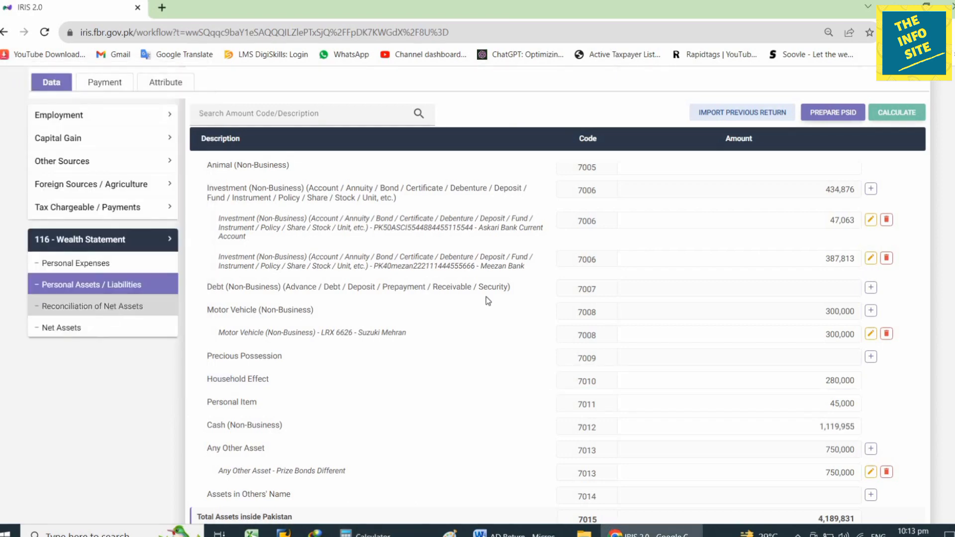
# Subtract the 756,773 unreconciled amount in Calculator and copy the 363,182 result.
pyautogui.click(114, 306)
pyautogui.scroll(-5, 623, 283)
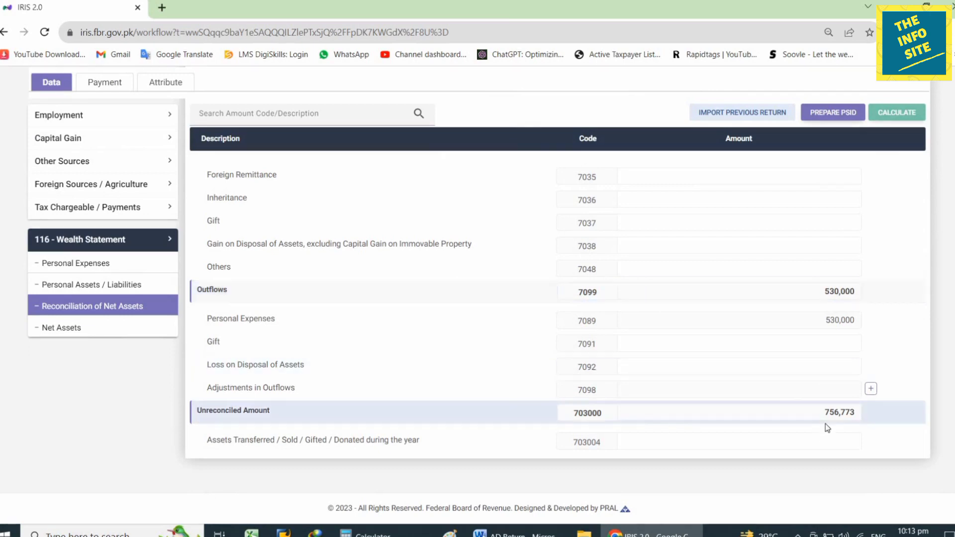
pyautogui.doubleClick(873, 411)
pyautogui.hotkey('ctrl', 'c')
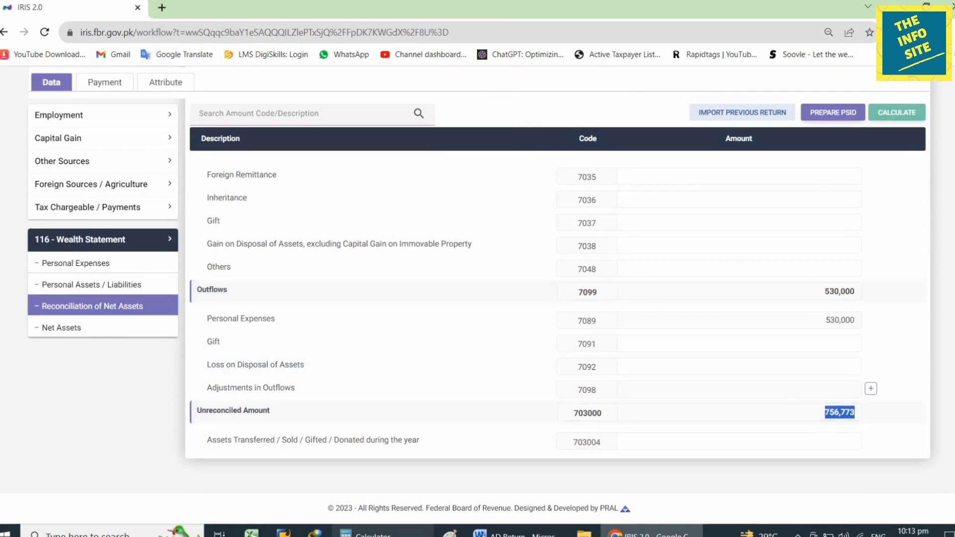
pyautogui.click(383, 532)
pyautogui.hotkey('ctrl', 'v')
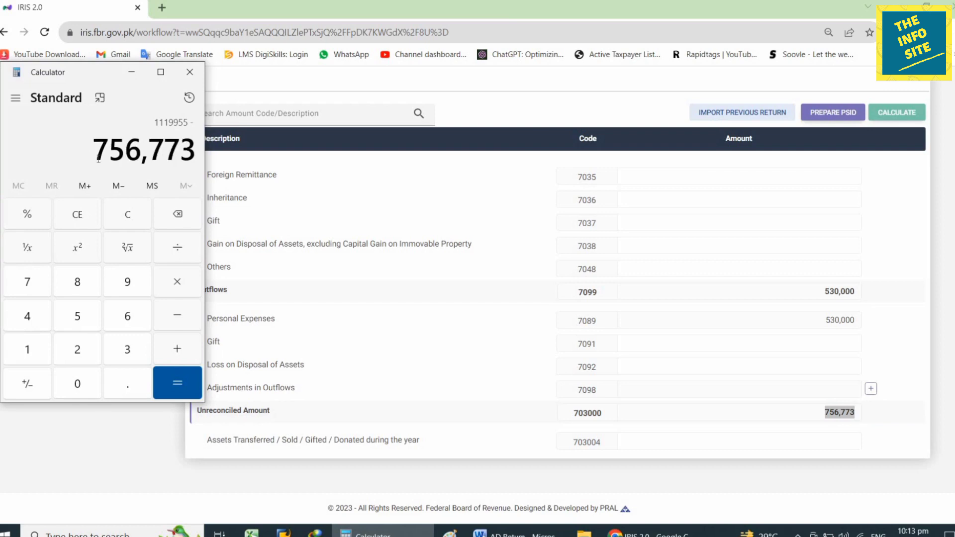
pyautogui.press('Return')
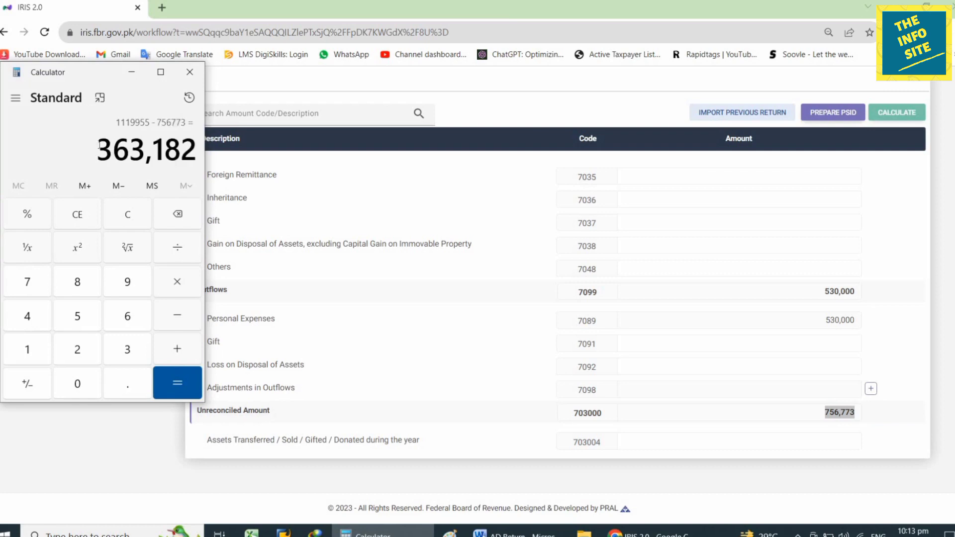
pyautogui.moveTo(98, 145); pyautogui.dragTo(198, 149)
pyautogui.hotkey('ctrl', 'c')
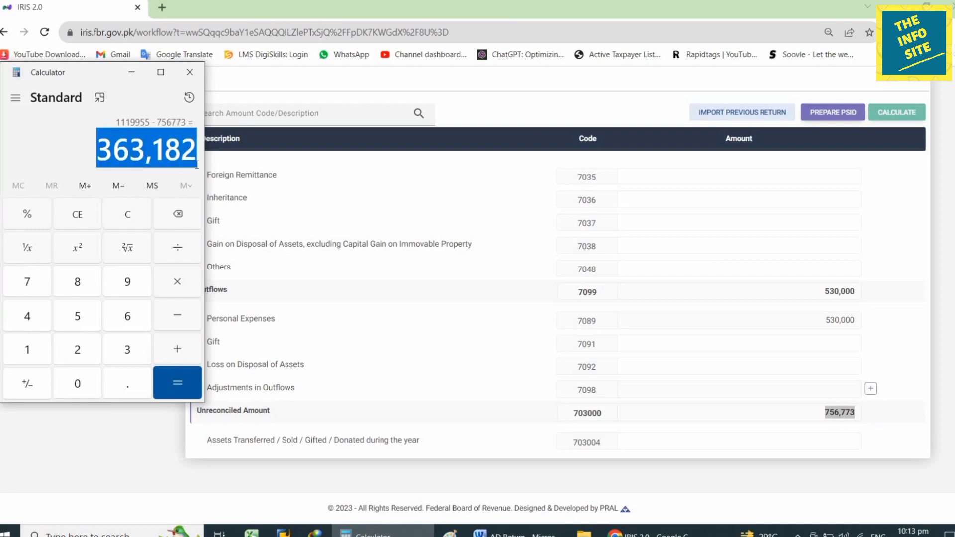
pyautogui.click(132, 72)
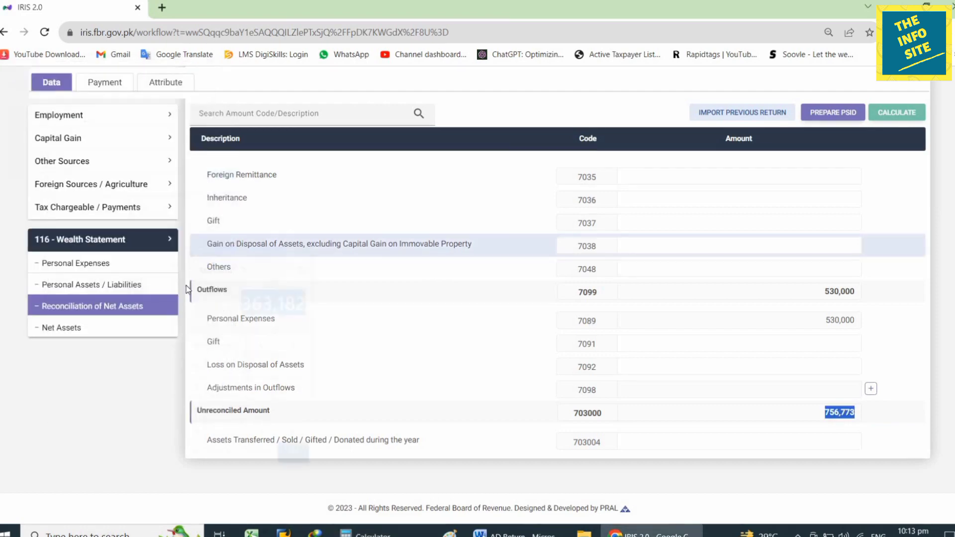
# Replace Cash (Non-Business) 1,119,955 with 363,182 and recalculate the return.
pyautogui.click(120, 285)
pyautogui.scroll(-5, 689, 435)
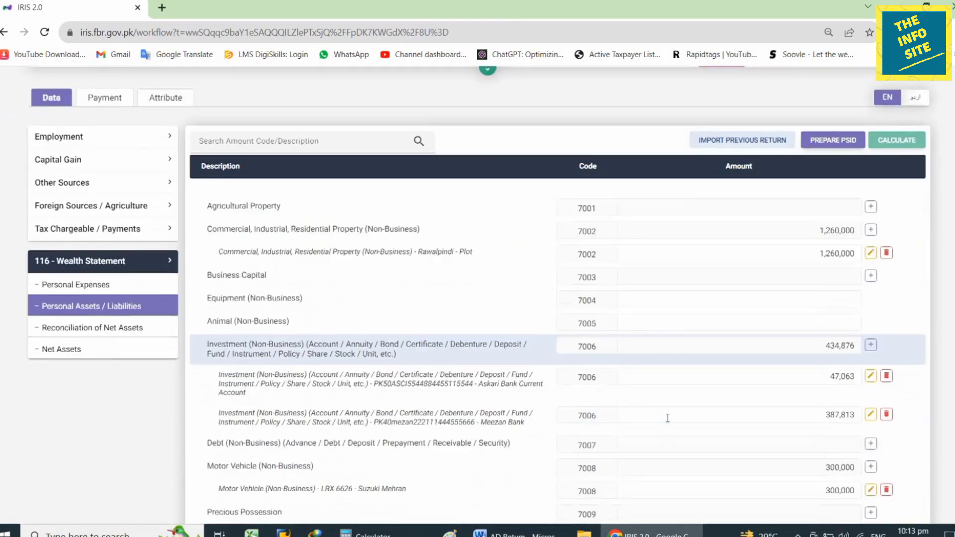
pyautogui.moveTo(712, 430); pyautogui.dragTo(929, 430)
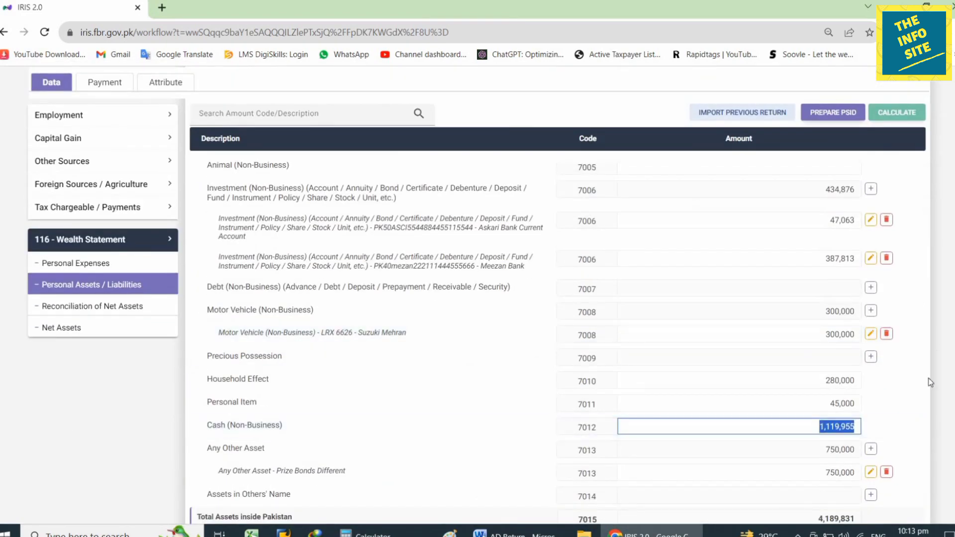
pyautogui.hotkey('ctrl', 'v')
pyautogui.click(905, 115)
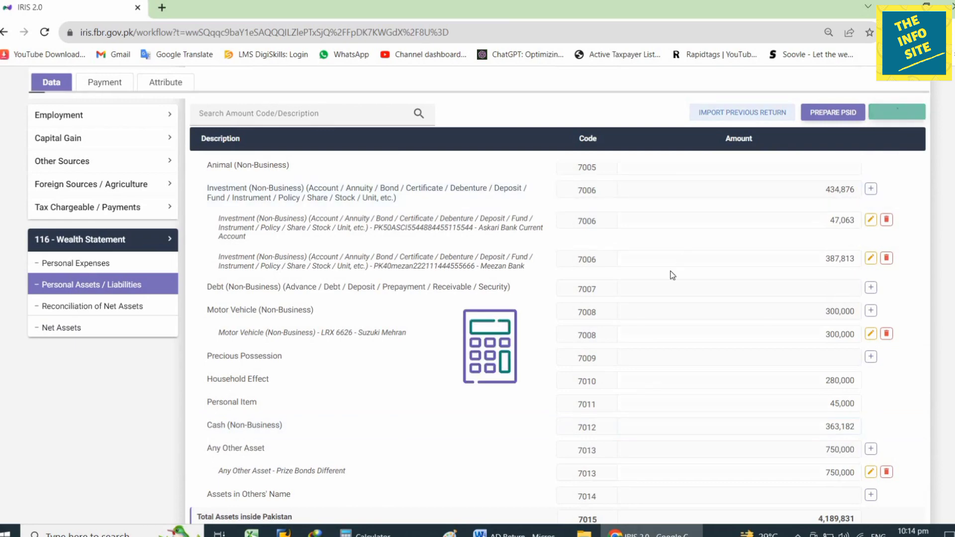
pyautogui.click(118, 306)
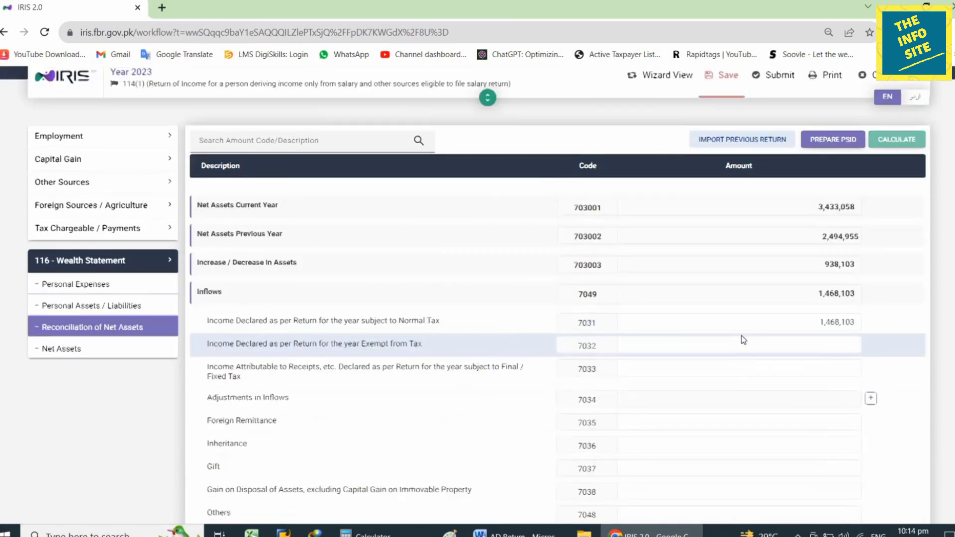
pyautogui.scroll(-4, 744, 373)
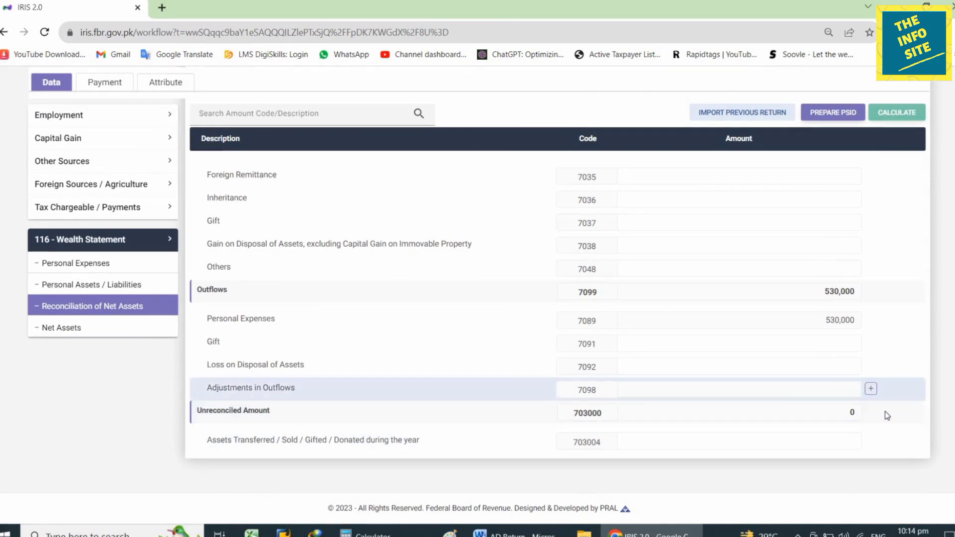
pyautogui.scroll(6, 846, 419)
pyautogui.scroll(-6, 730, 336)
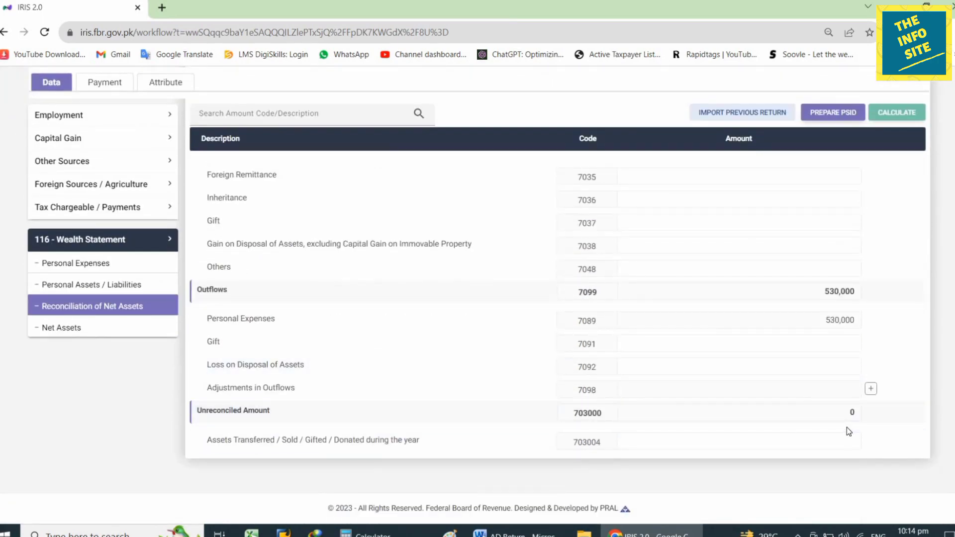
pyautogui.scroll(8, 846, 428)
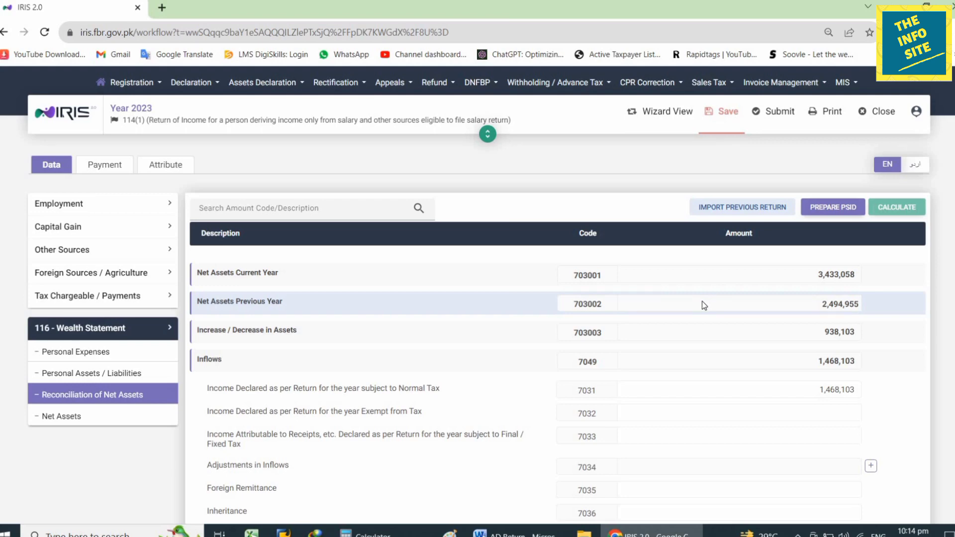
# Put the calculator away and save the changes to the return.
pyautogui.click(373, 531)
pyautogui.click(373, 531)
pyautogui.click(724, 123)
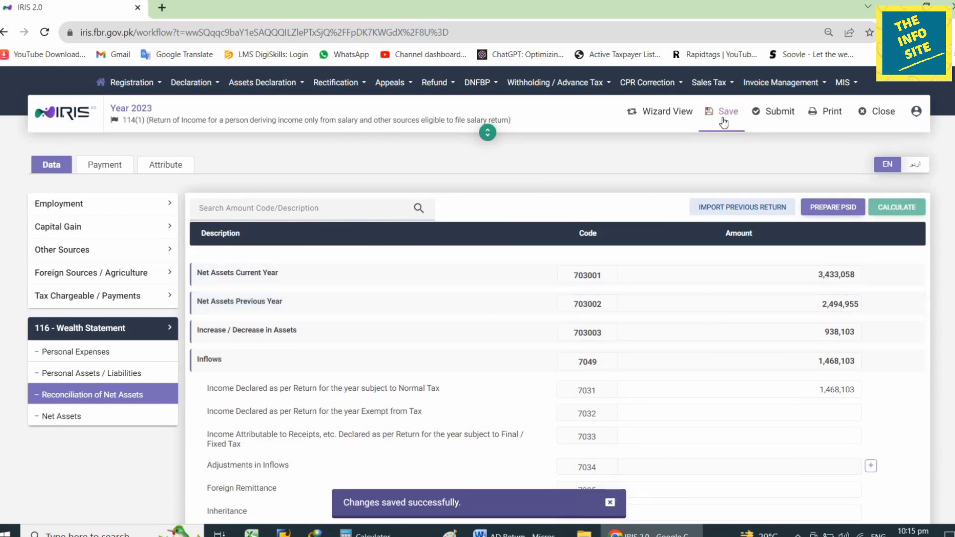
# Begin submitting the return, then cancel the PIN declaration so the return stays unlocked.
pyautogui.click(785, 119)
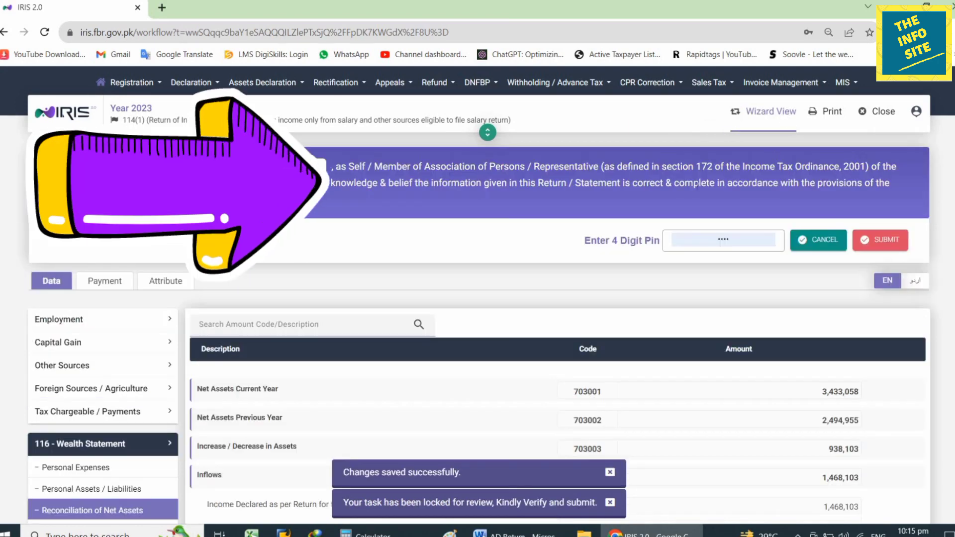
pyautogui.click(750, 238)
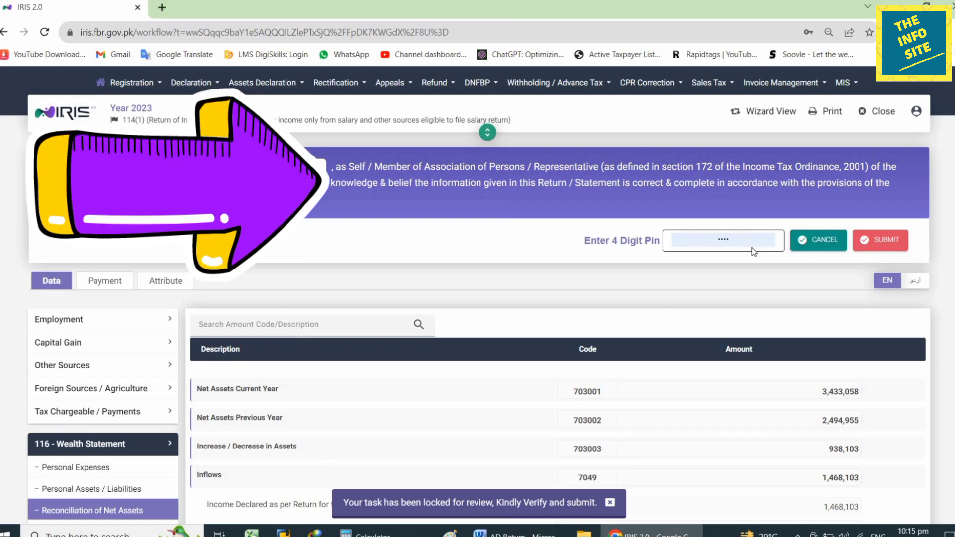
pyautogui.click(883, 241)
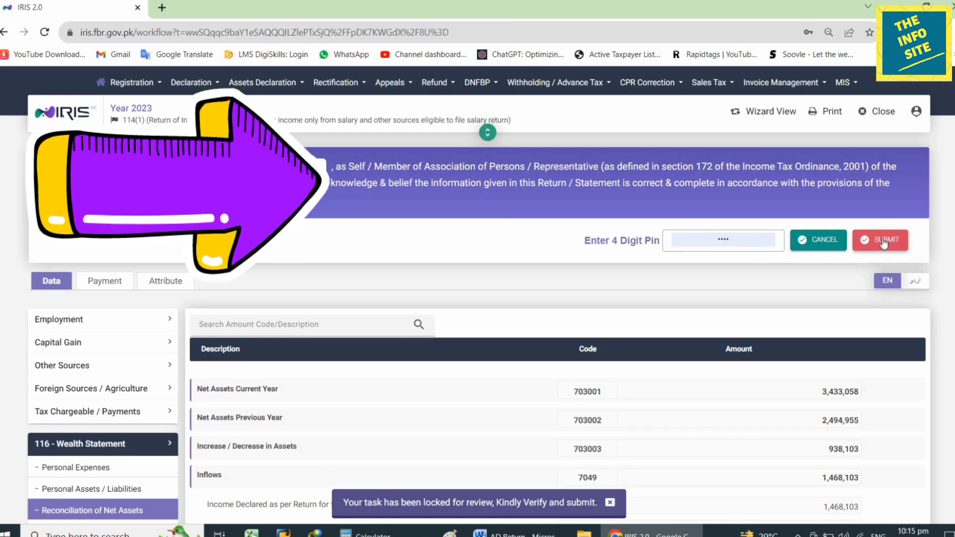
pyautogui.click(827, 243)
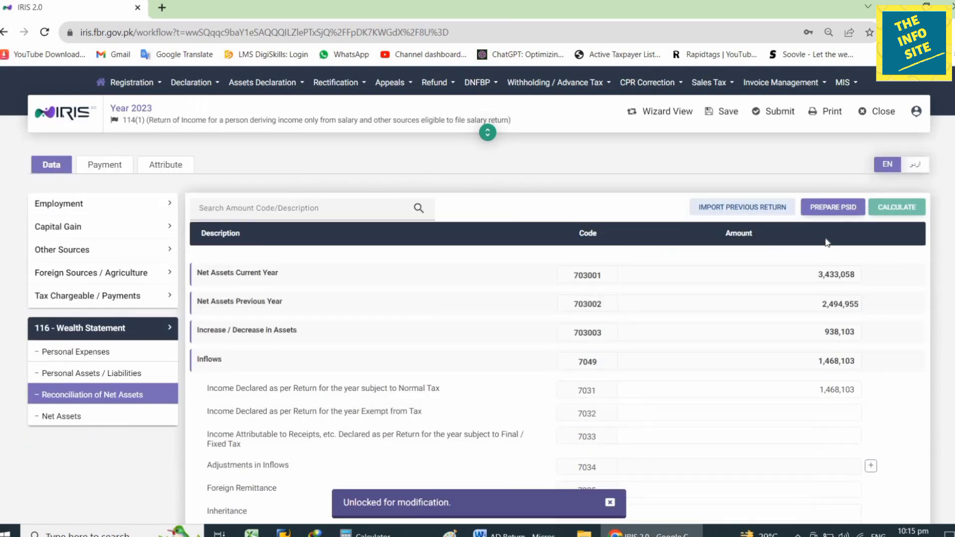